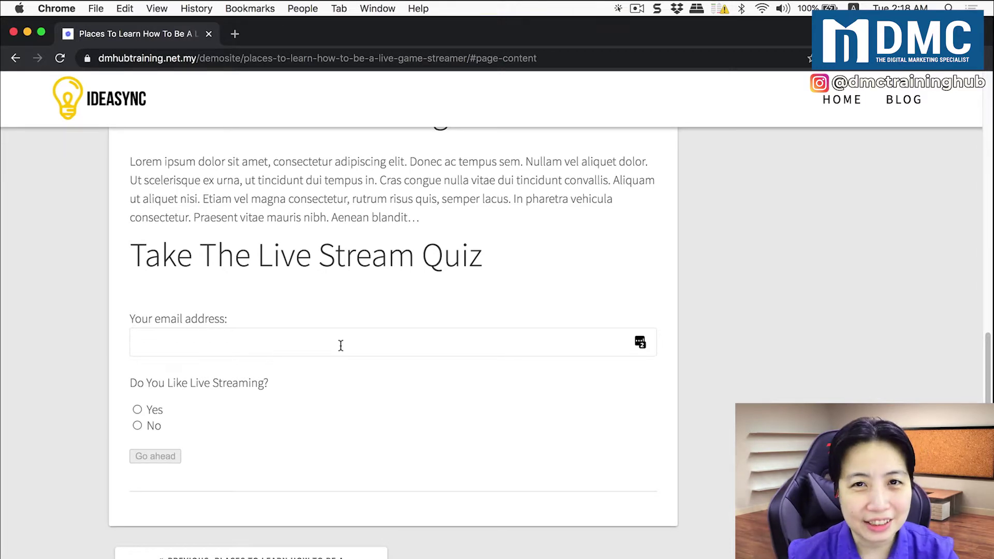
Enter an email address and answer Yes, Play Games, then Puzzle Games to finish the quiz
click(343, 344)
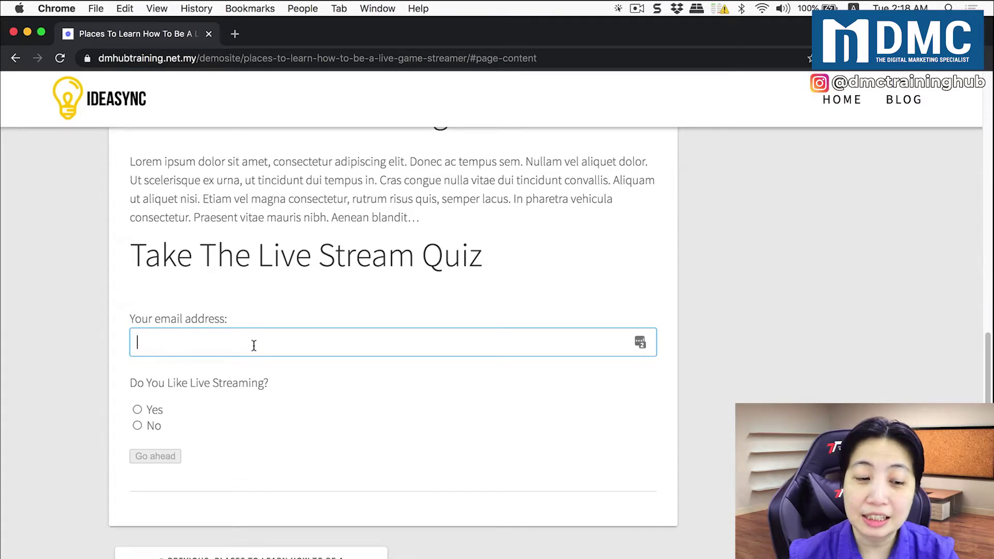
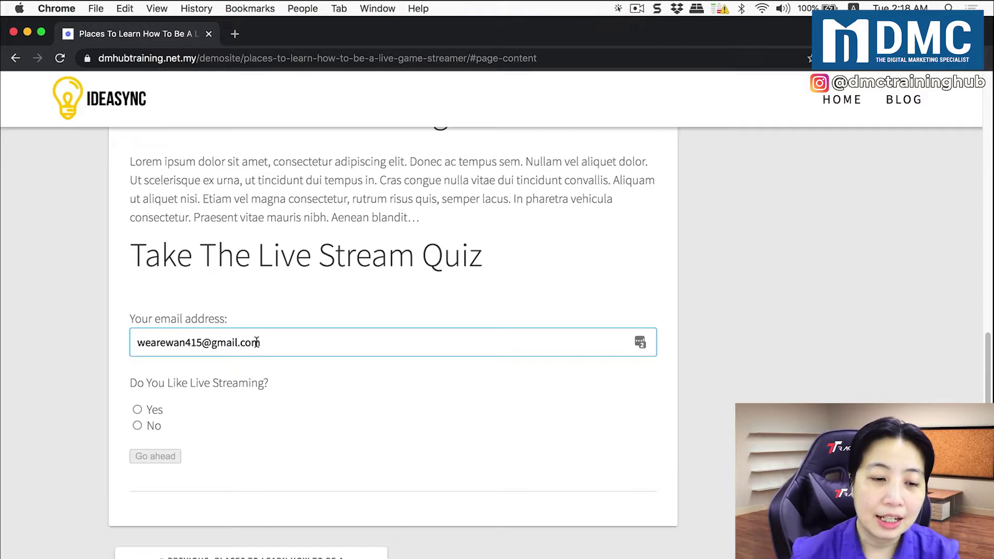
click(155, 411)
click(173, 459)
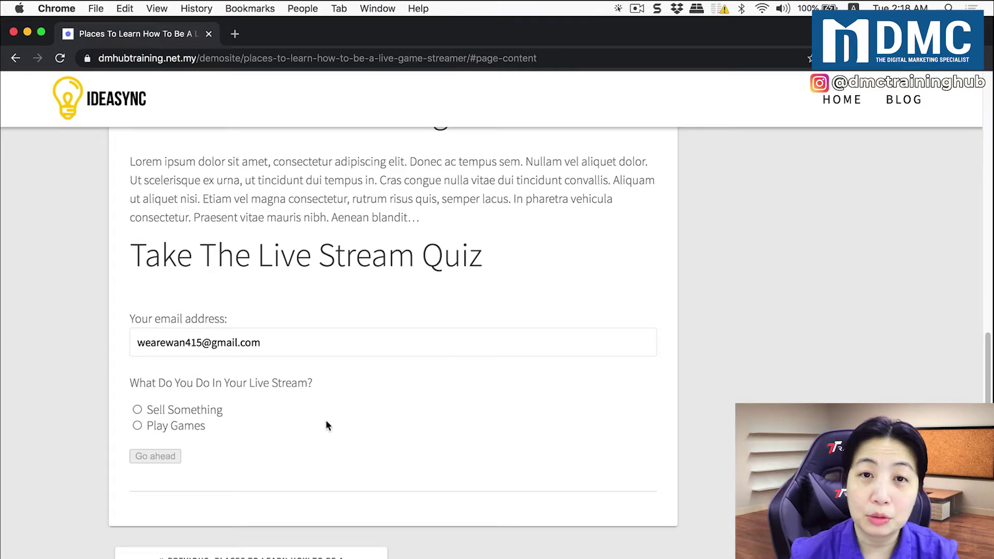
click(198, 428)
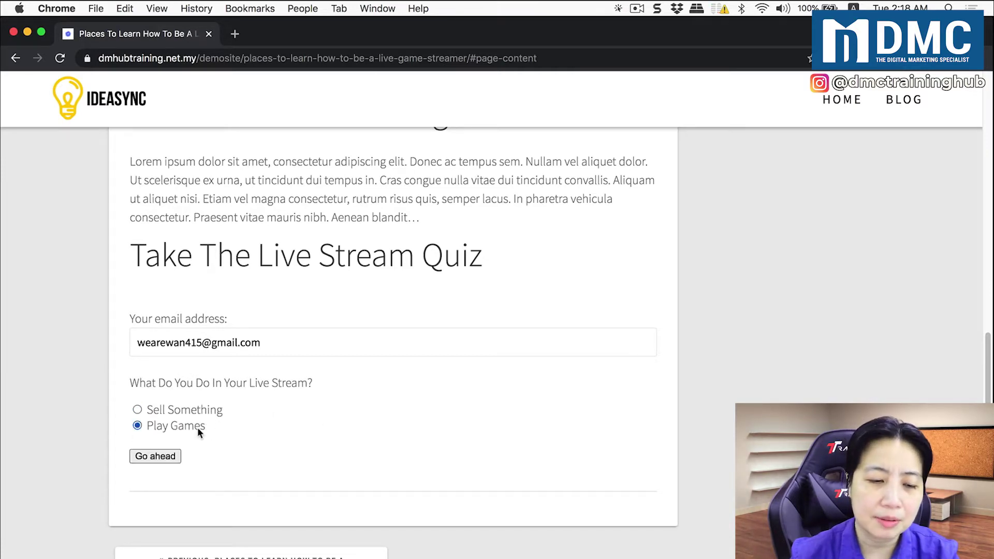
click(154, 457)
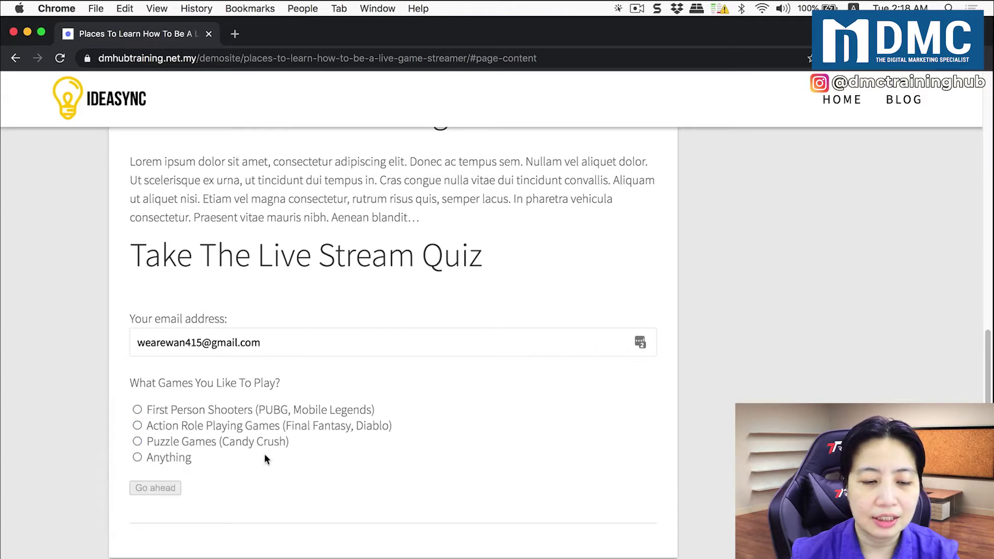
click(257, 443)
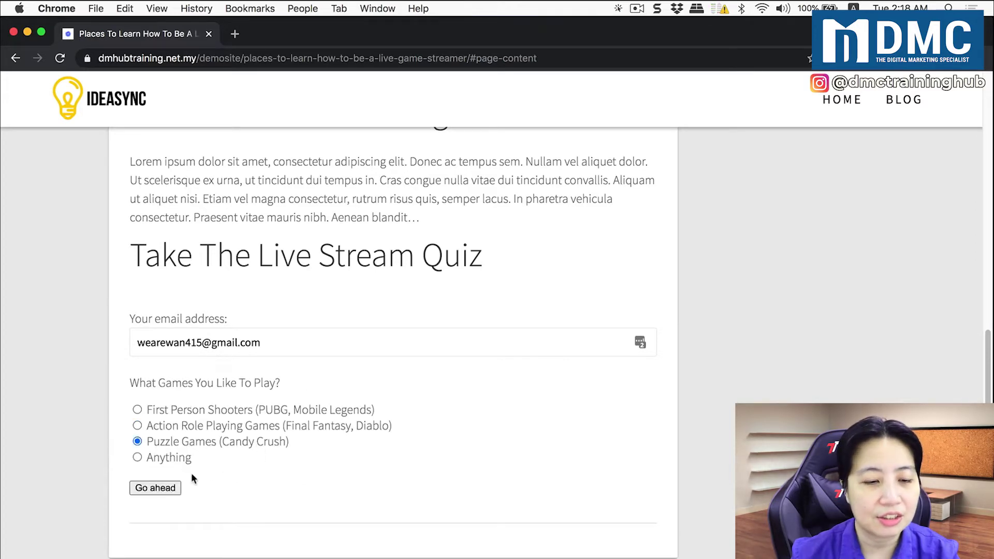
click(158, 487)
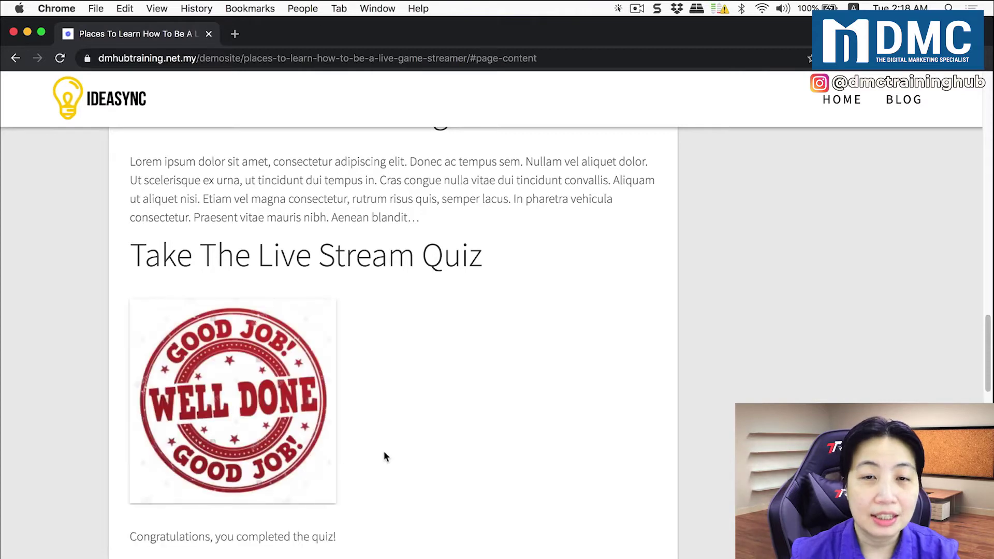
Read the 3-of-3 points result, then reload the article page to reset the quiz
scroll(419, 455, down, 2)
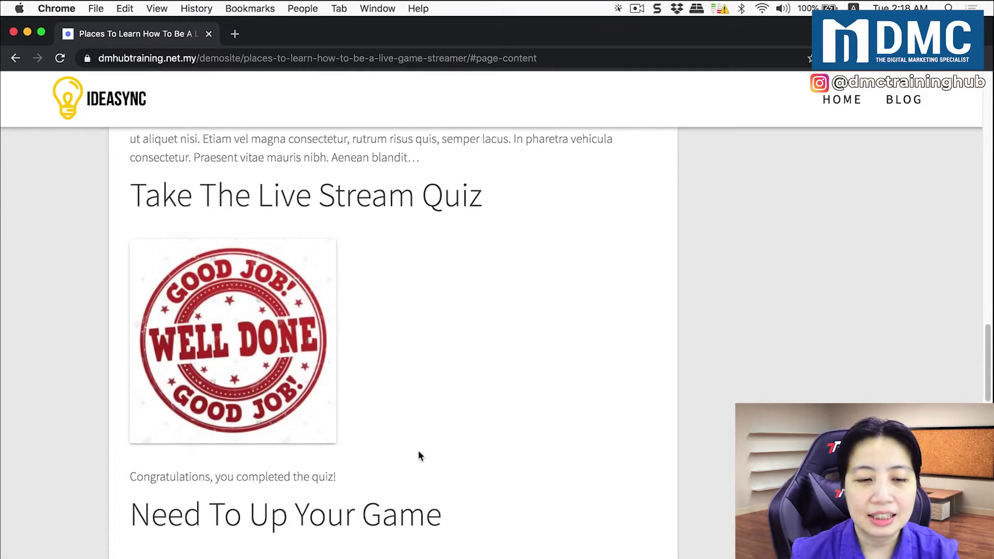
scroll(472, 453, down, 4)
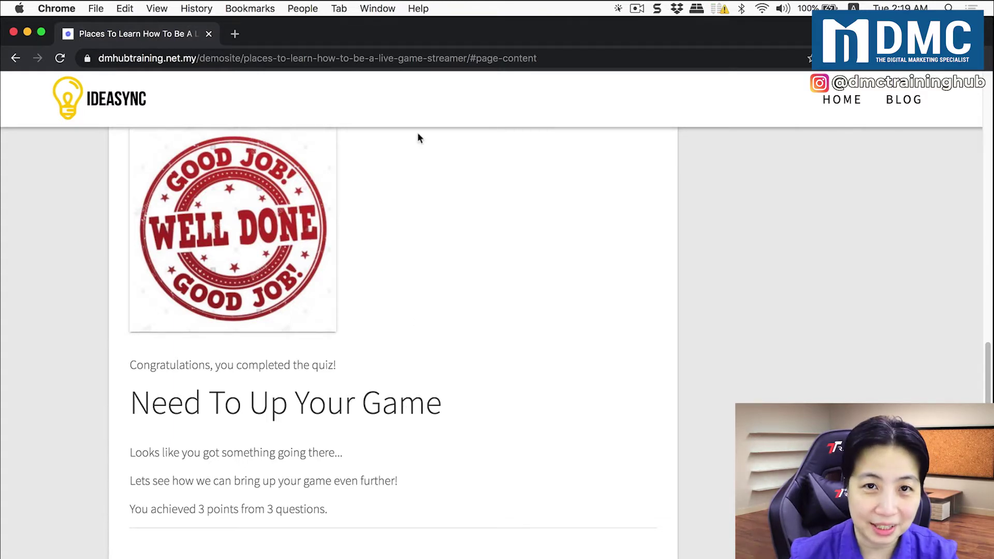
click(545, 61)
key(Return)
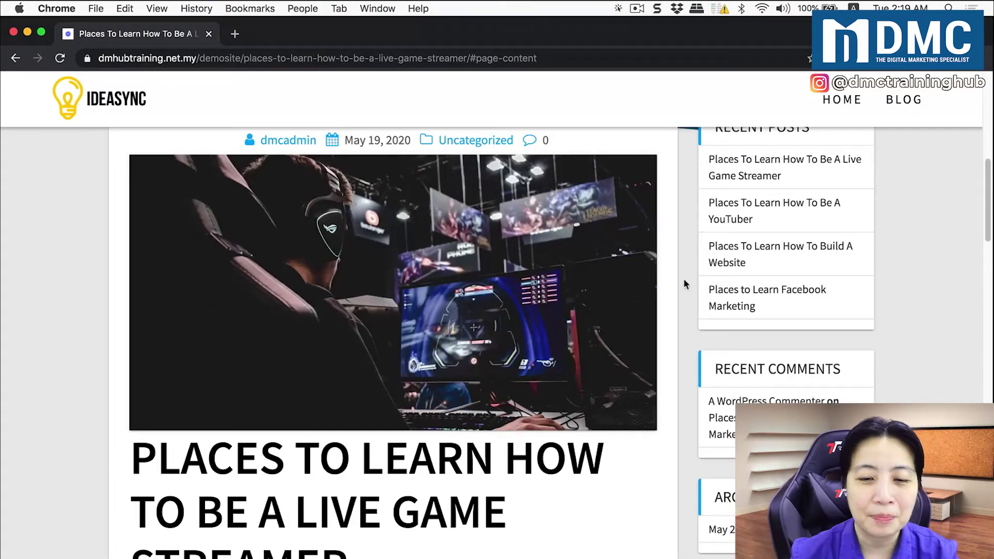
Enter another email address and answer Yes, Sell Something, then Hobby And Toys
scroll(684, 284, down, 15)
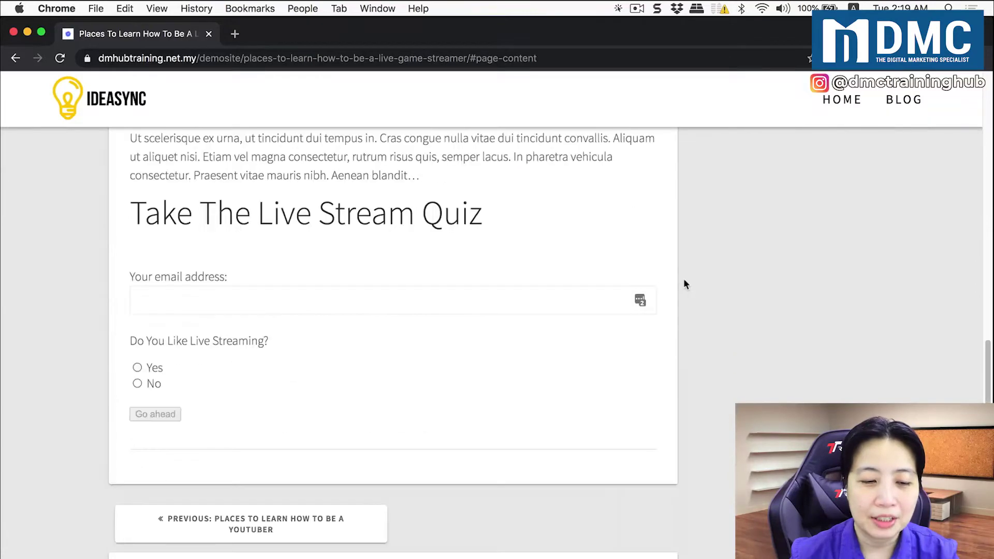
click(524, 299)
text(janedoe@gmail.com)
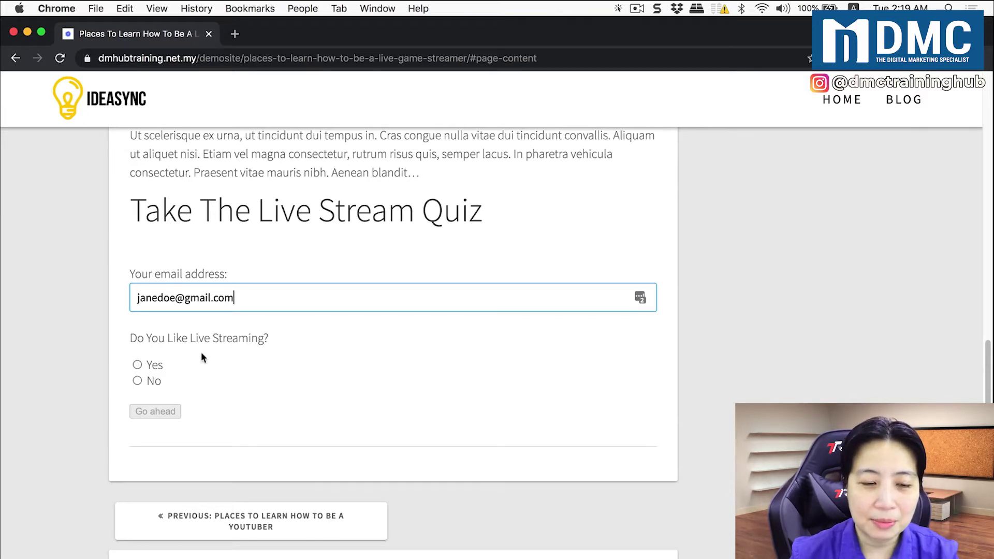
click(141, 363)
click(167, 416)
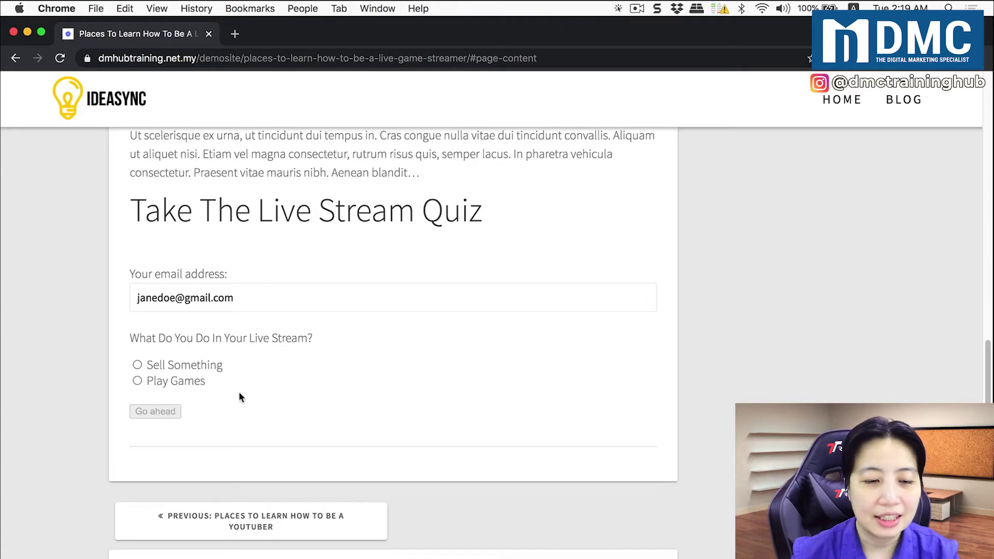
click(213, 367)
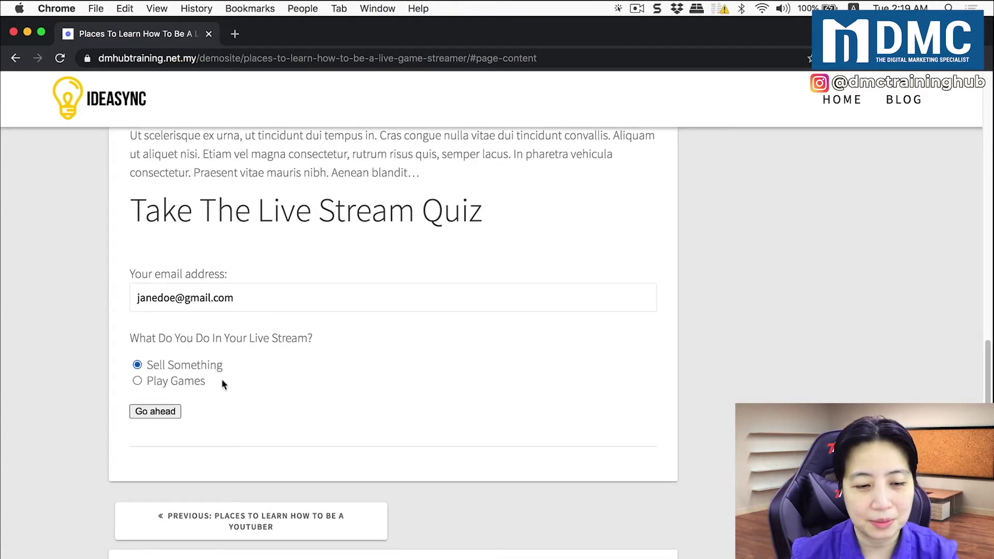
click(172, 413)
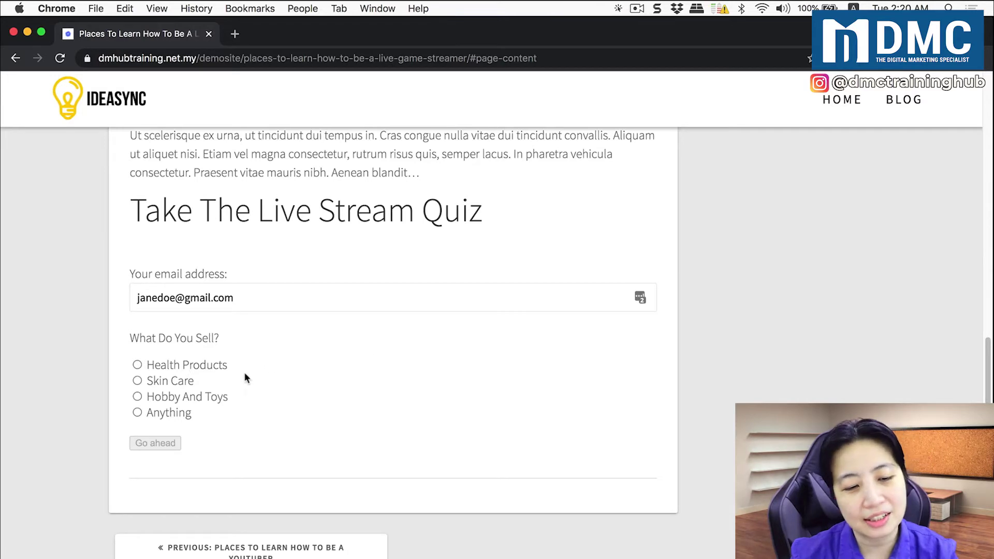
click(208, 400)
click(171, 444)
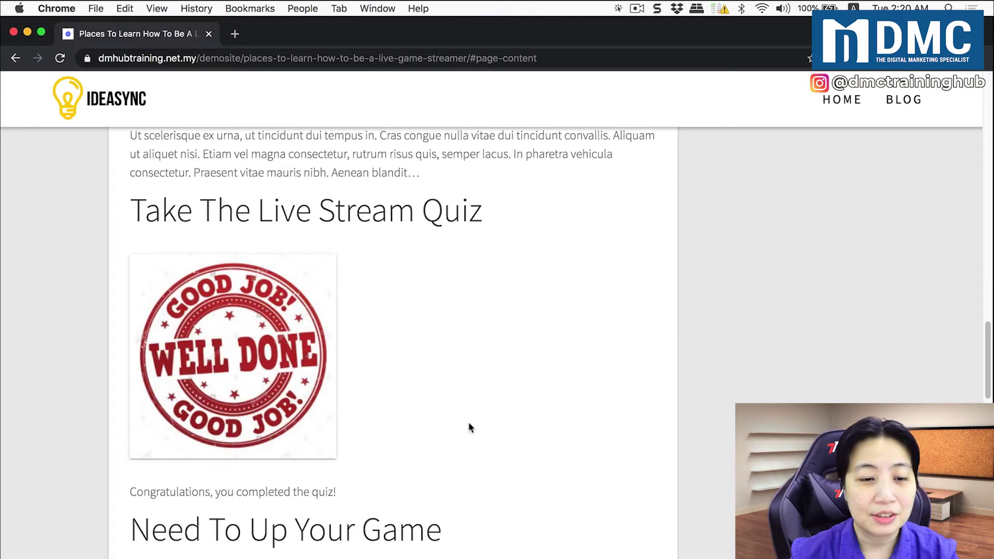
Scroll down past the quiz's Congratulations result
scroll(469, 424, down, 2)
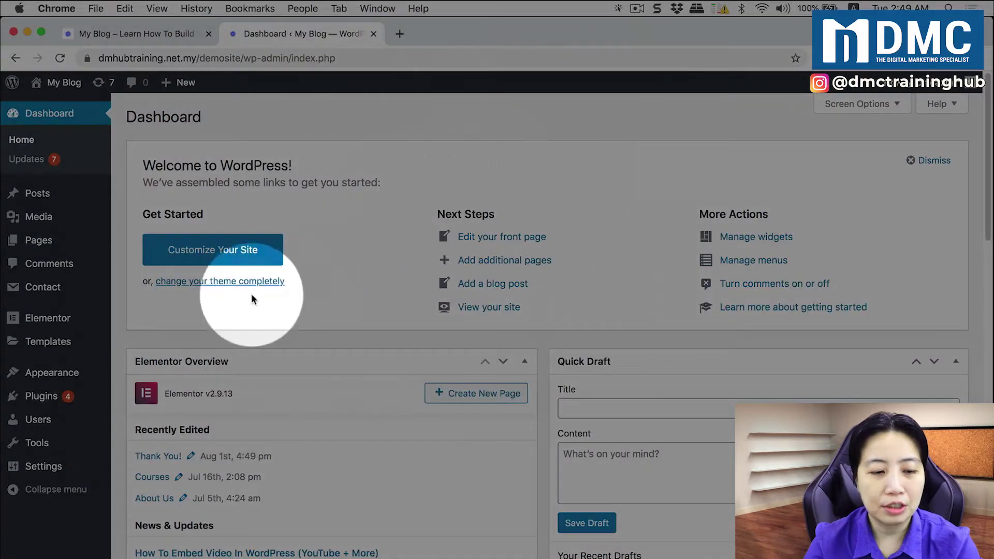
Search Add Plugins for 'chained quiz' and start installing the Chained Quiz plugin
mouse_move(64, 398)
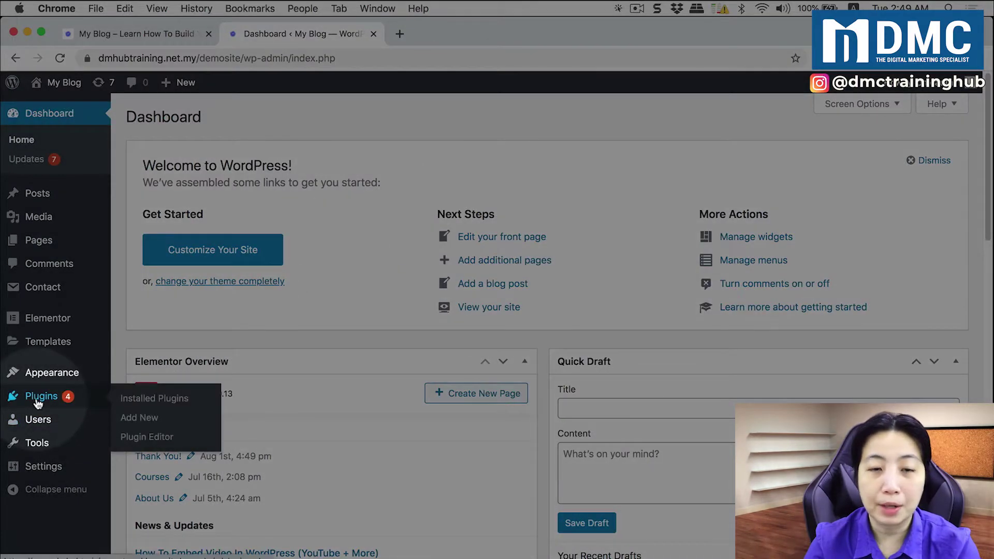
click(140, 423)
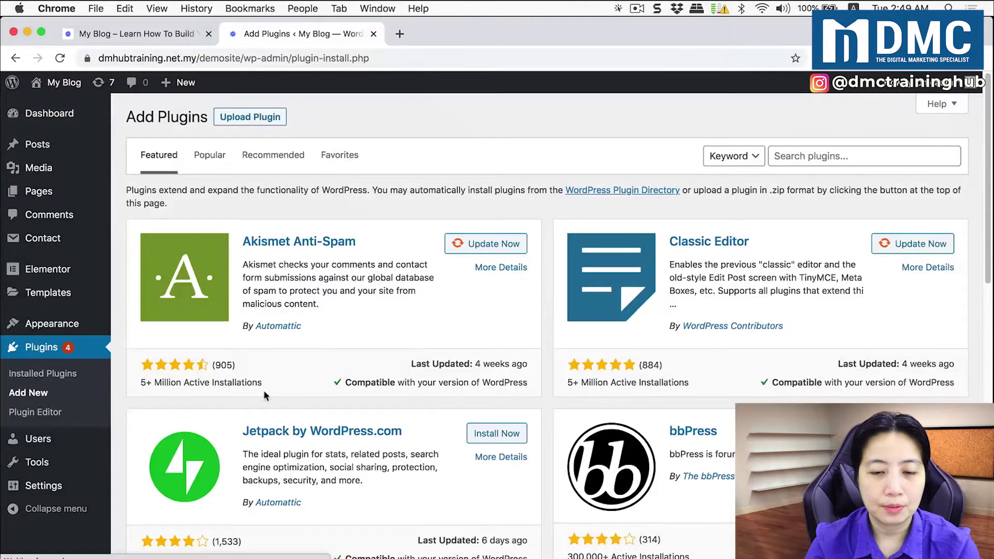
click(807, 156)
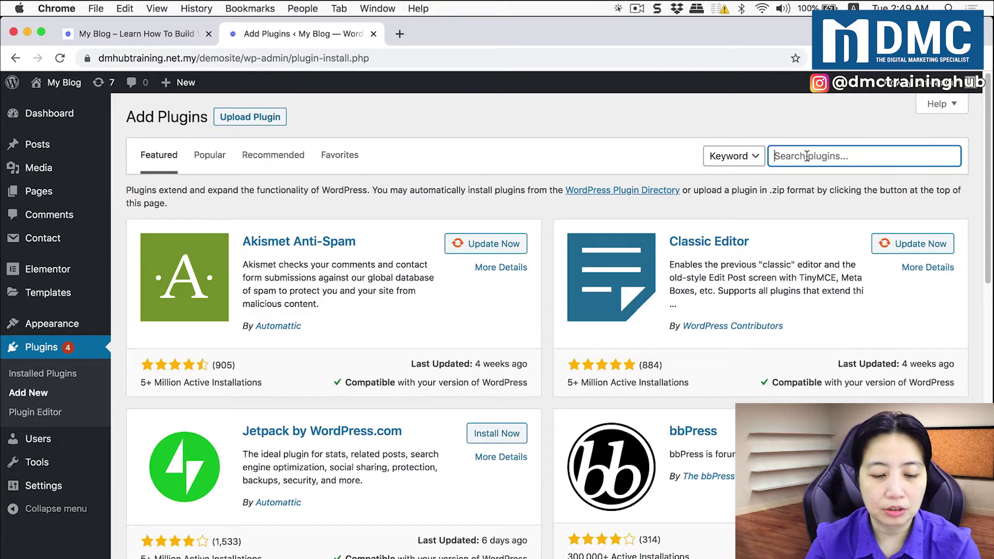
text(chained )
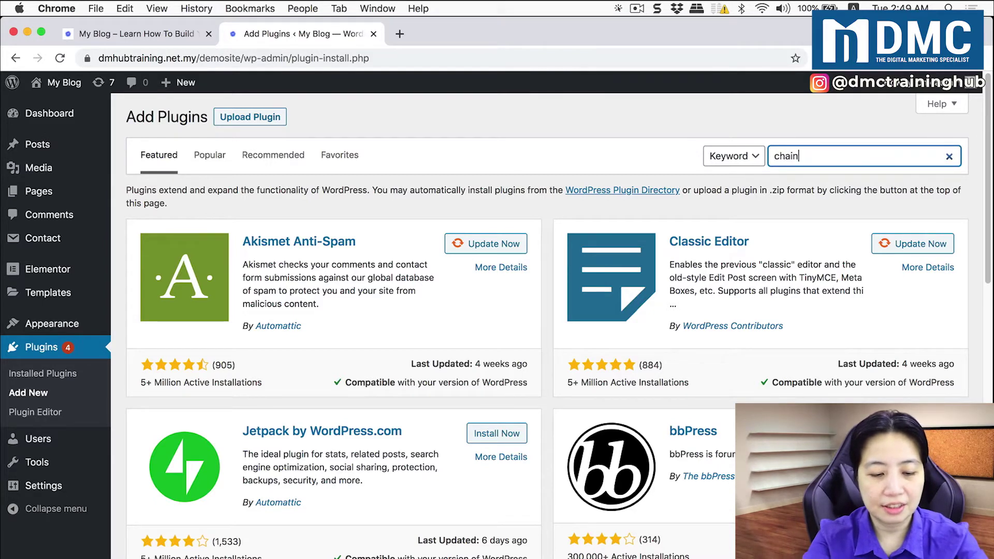
text(quiz)
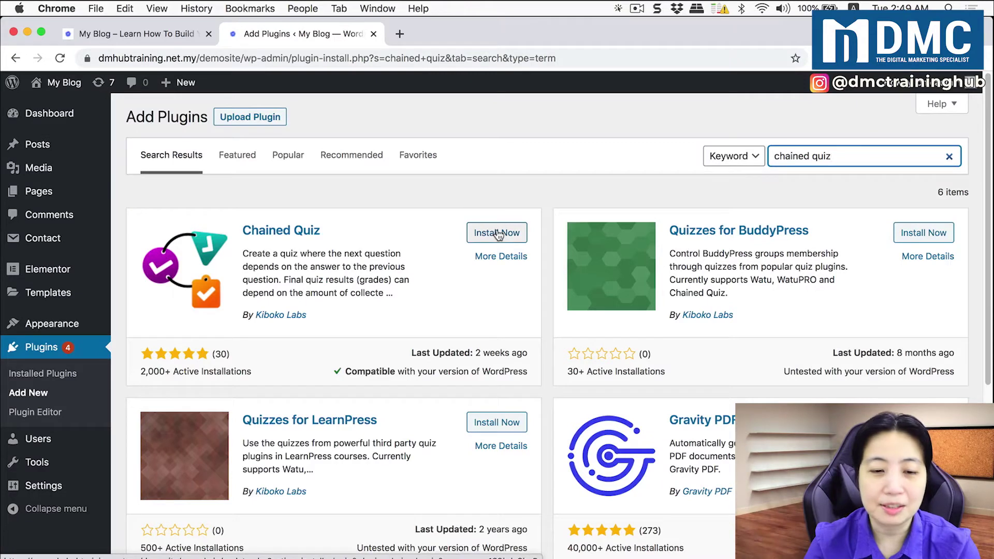
click(499, 235)
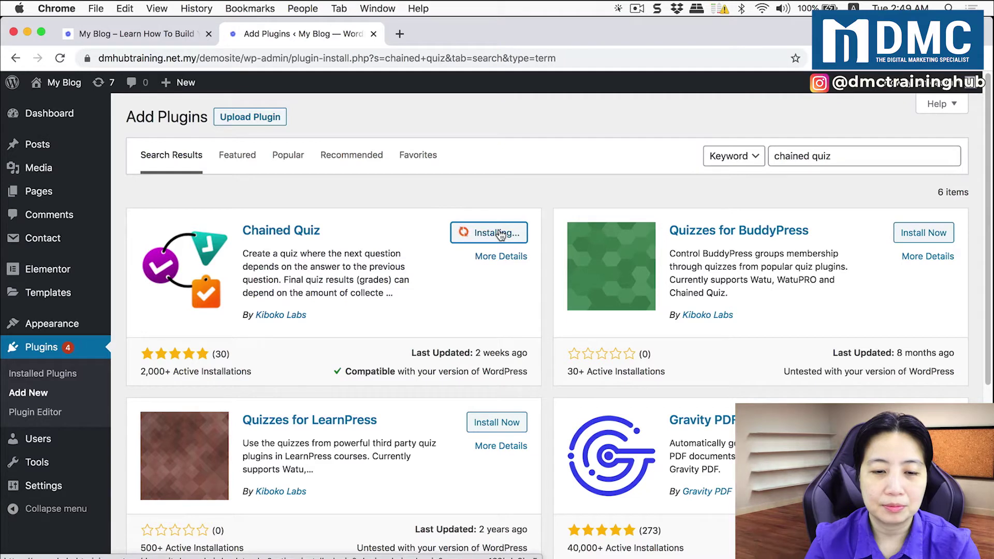
Activate the newly installed Chained Quiz plugin
click(502, 233)
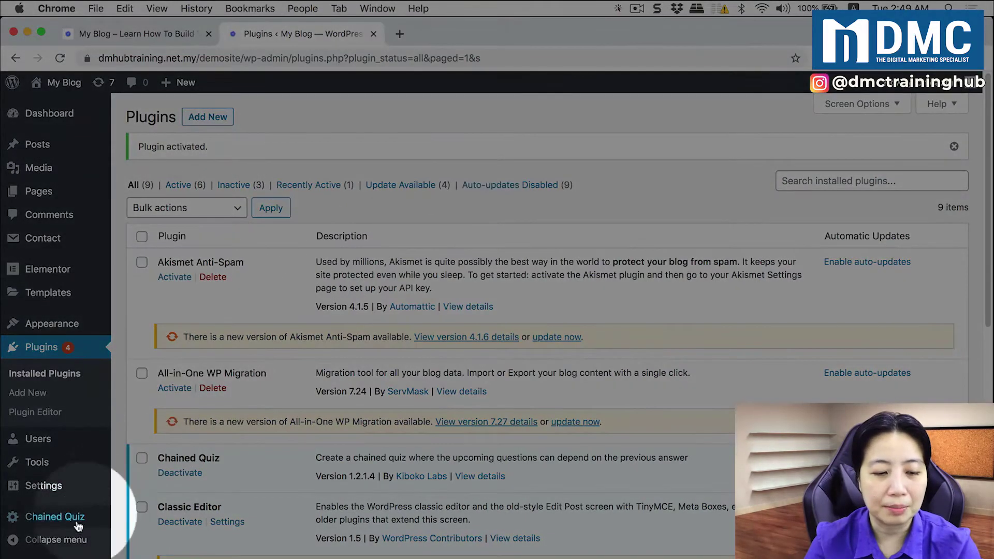
mouse_move(46, 519)
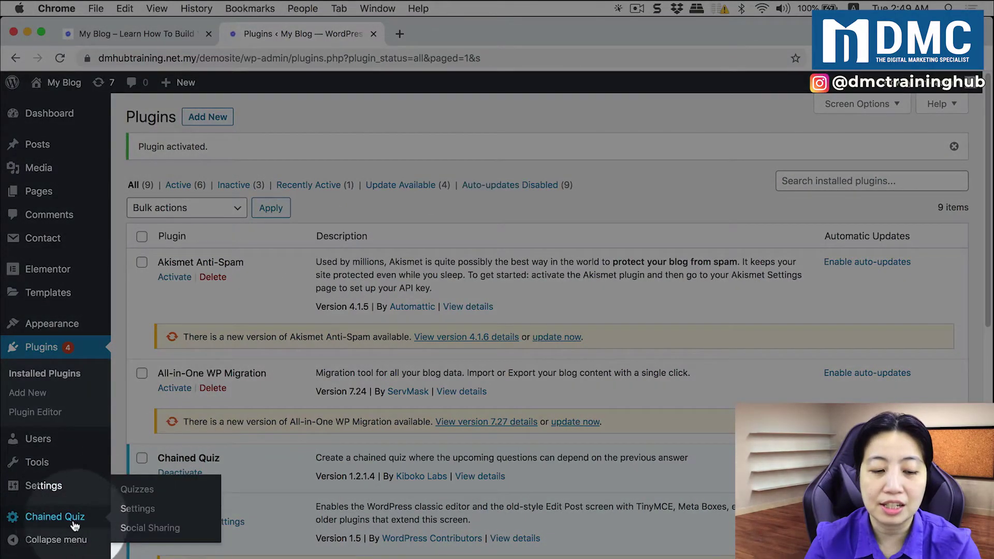
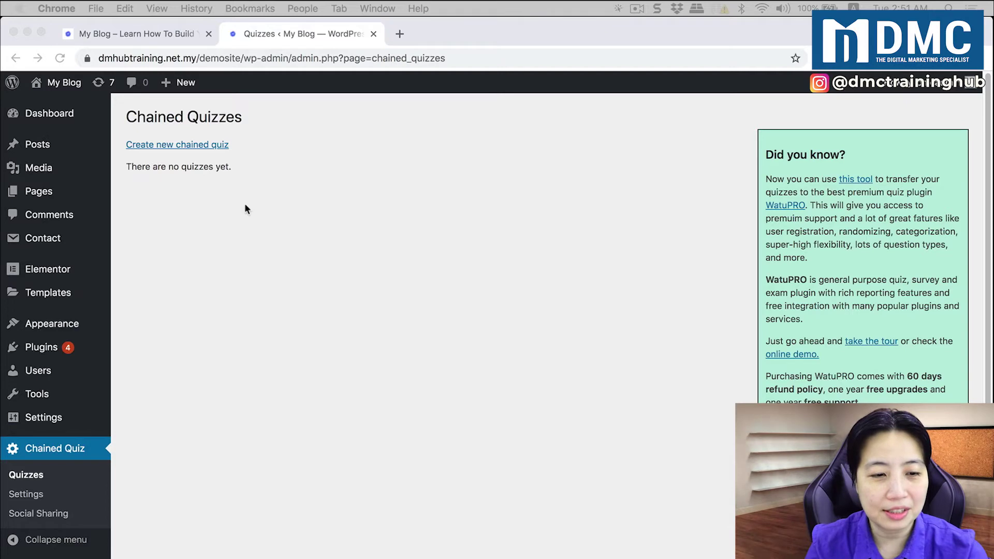
Start a new chained quiz titled 'Take The Live Stream Quiz'
click(255, 150)
click(189, 147)
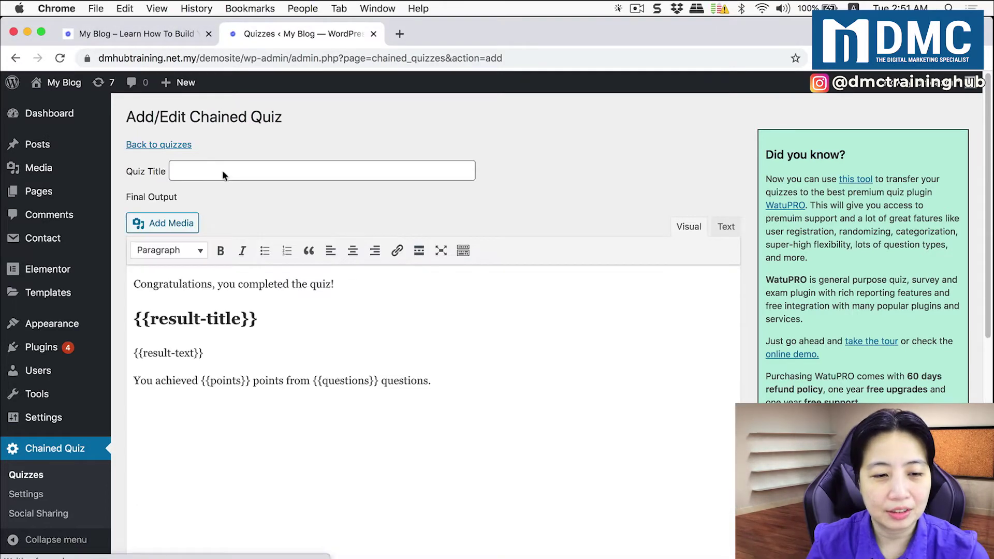
click(245, 169)
text(Take The Live Stream Quiz)
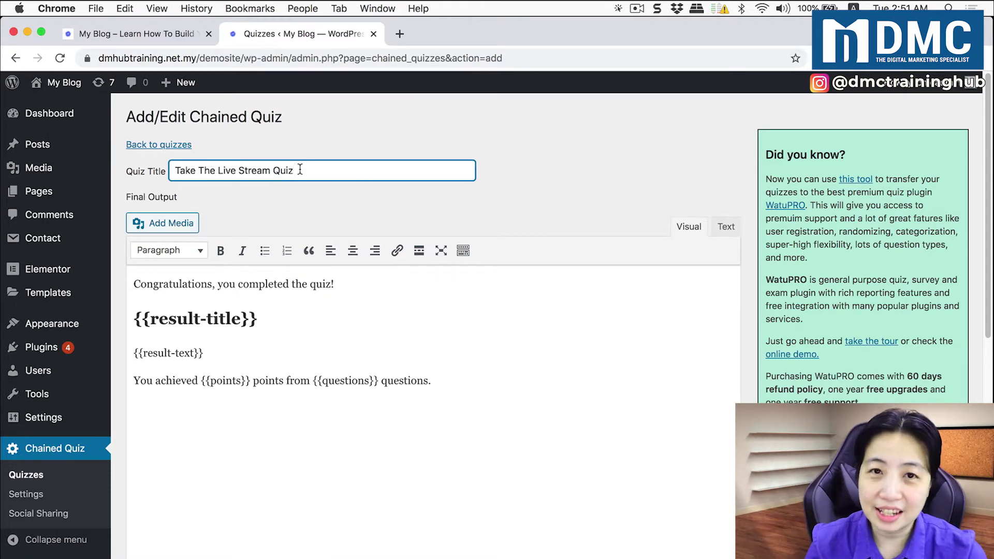
Insert the goodjob.jpg Well Done image on a new line above the congratulations text
click(134, 284)
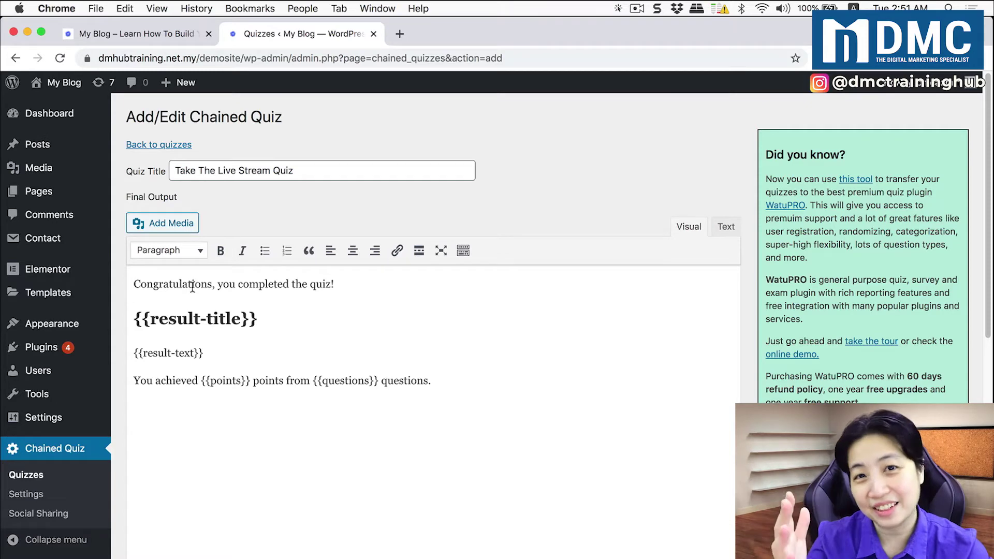
key(Return)
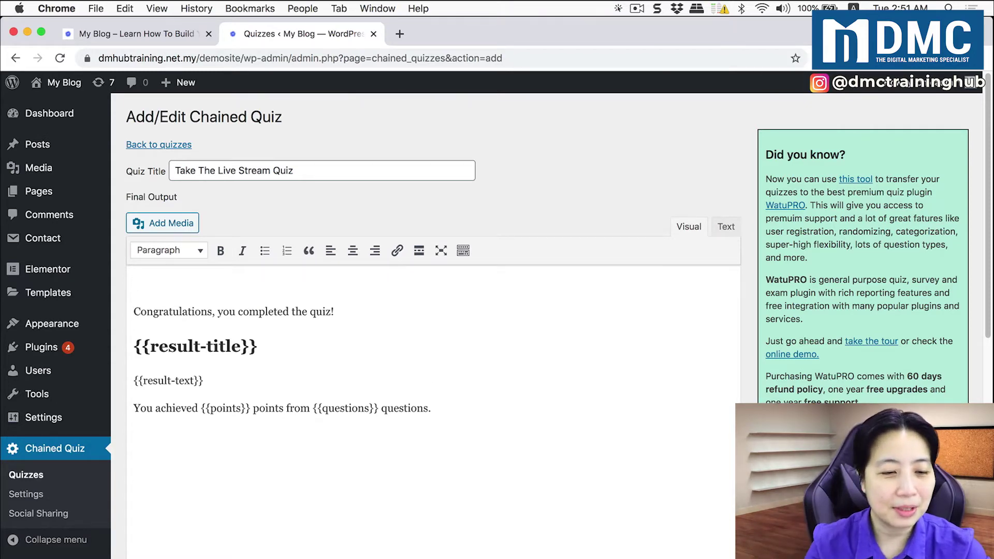
click(172, 224)
click(217, 254)
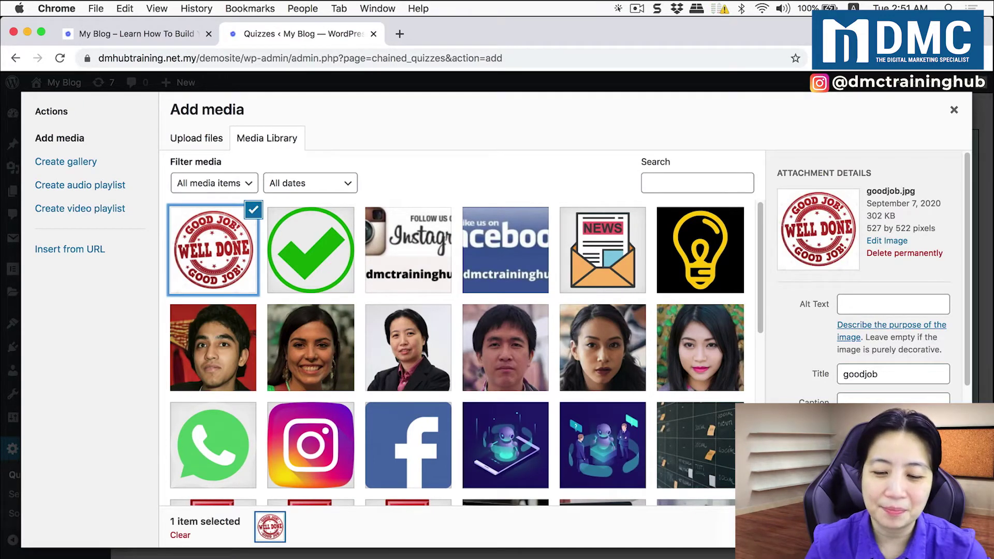
click(926, 527)
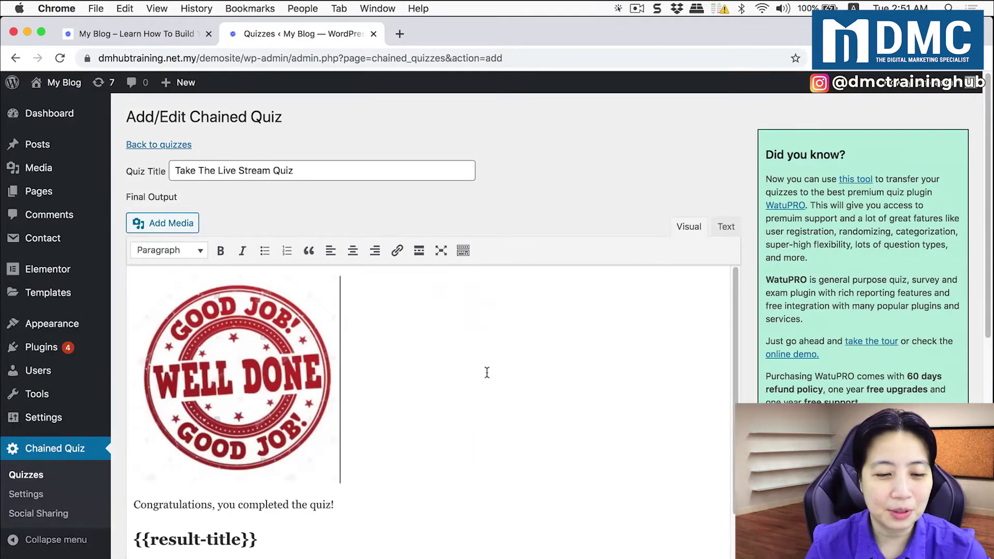
scroll(406, 427, down, 2)
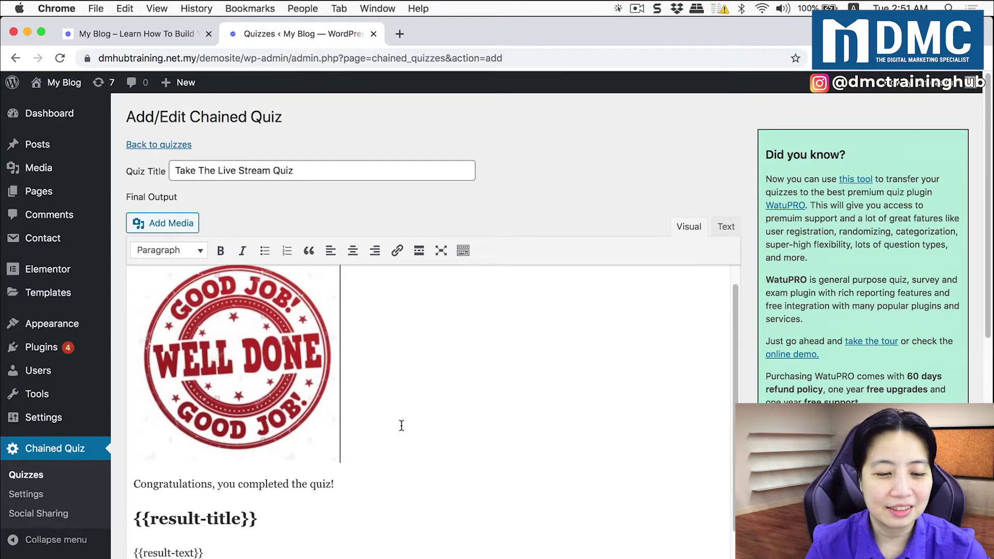
scroll(402, 426, down, 2)
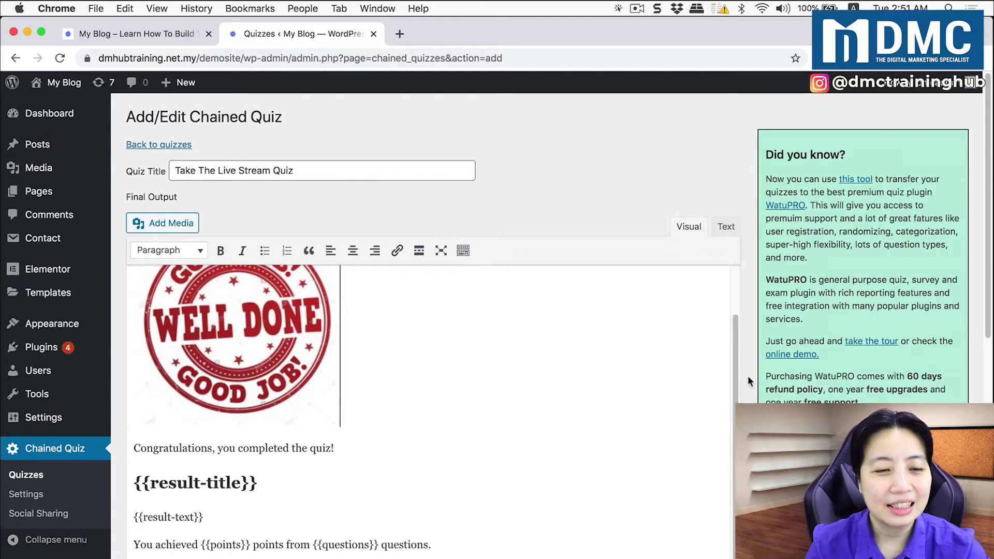
scroll(748, 382, down, 10)
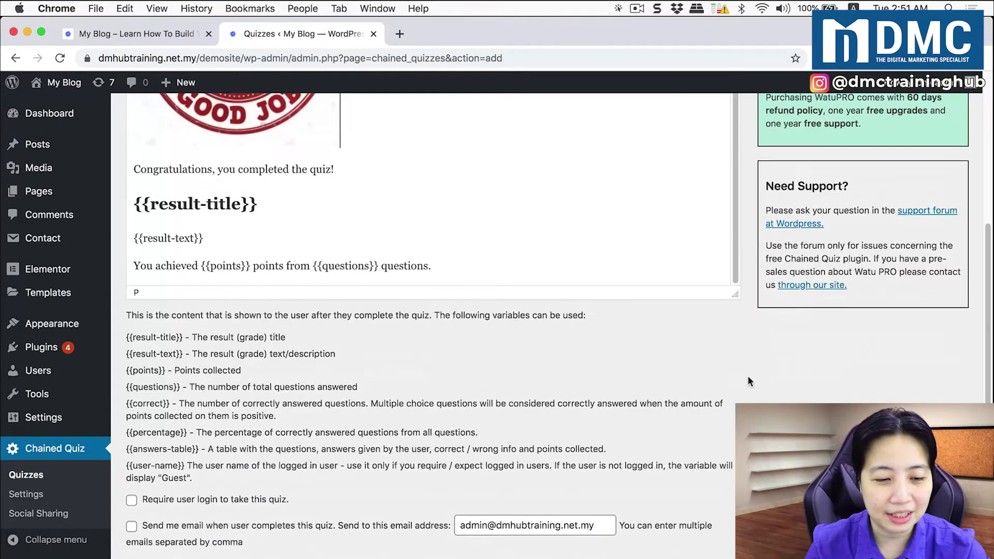
Turn on emailing users their result and require an email address, then save the quiz
scroll(748, 382, down, 5)
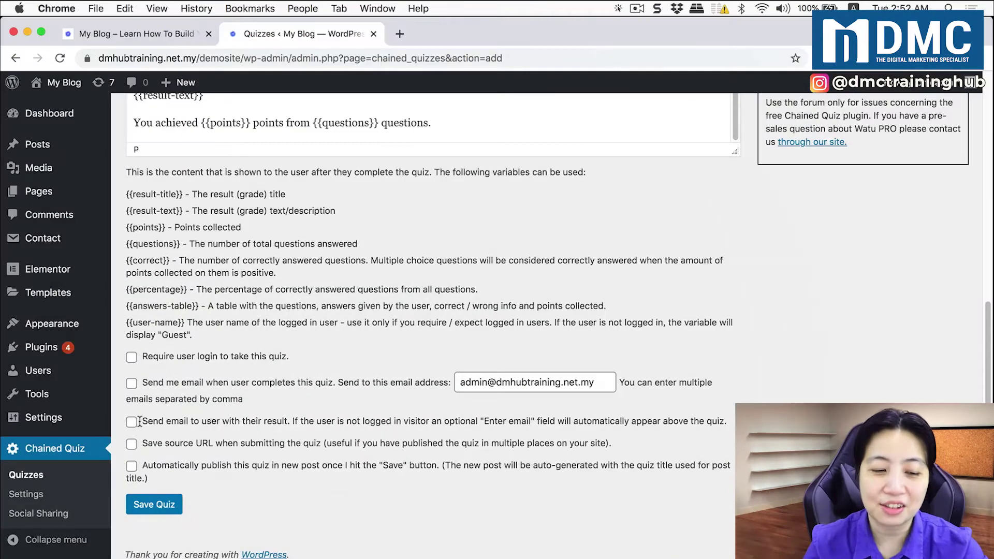
click(131, 422)
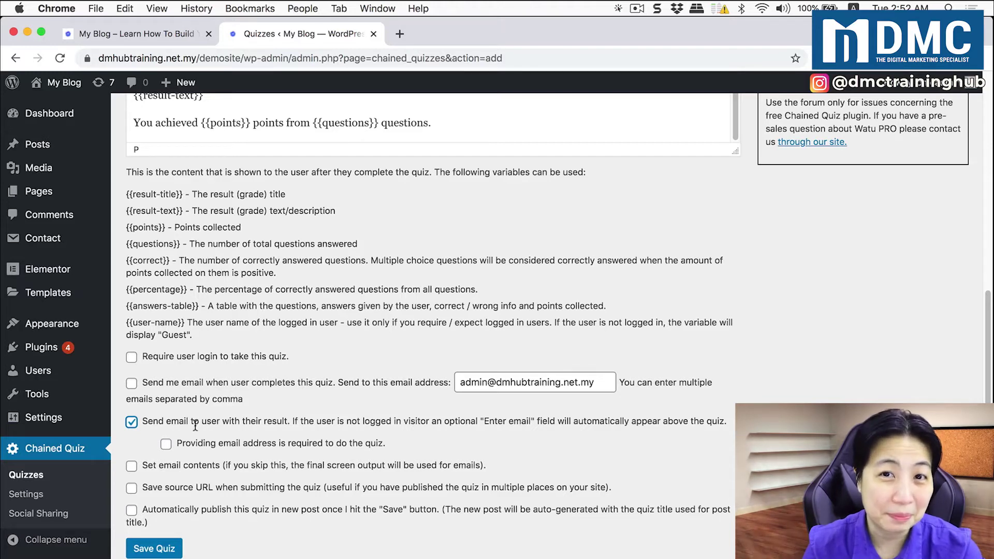
click(166, 445)
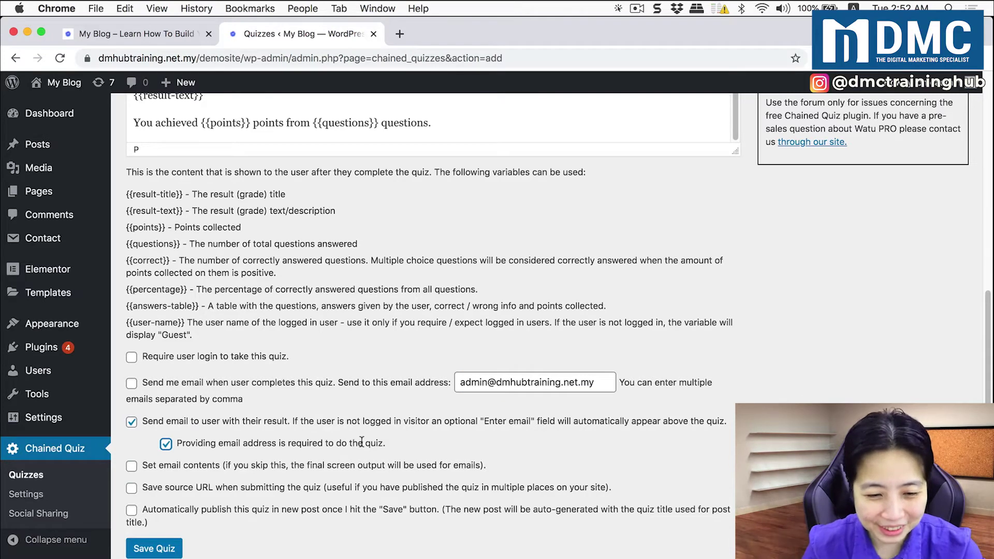
click(160, 549)
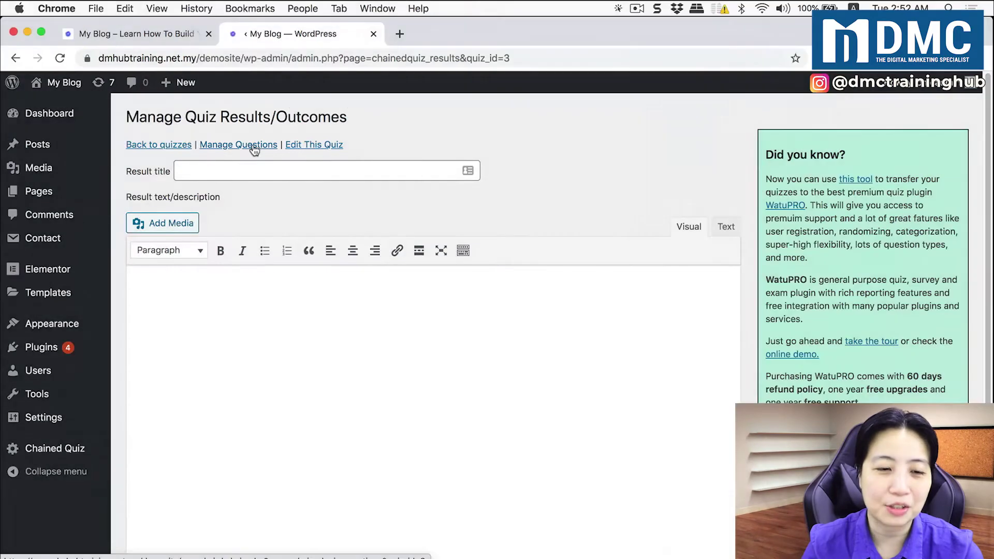
Add a new quiz question titled and worded 'Do You Like Live Streaming?'
click(254, 148)
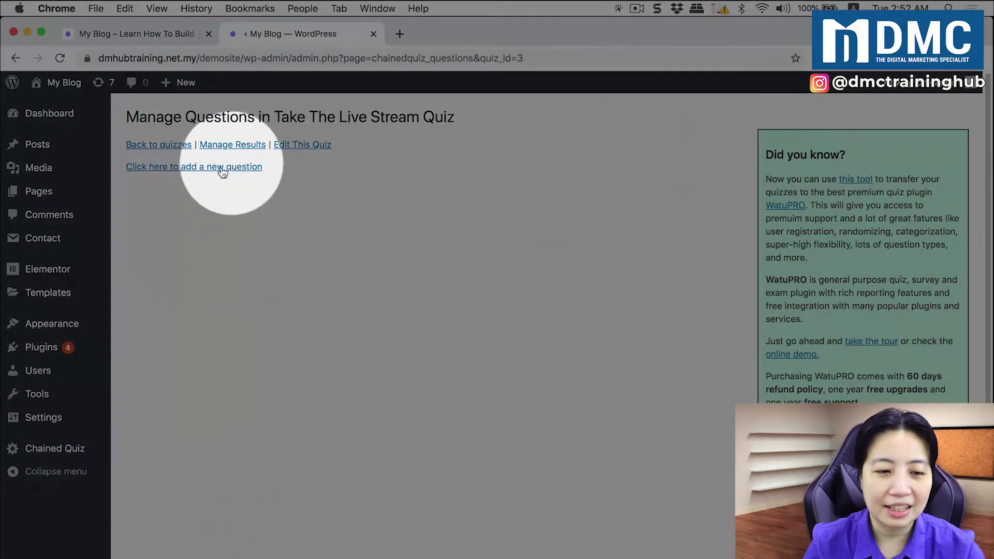
click(231, 168)
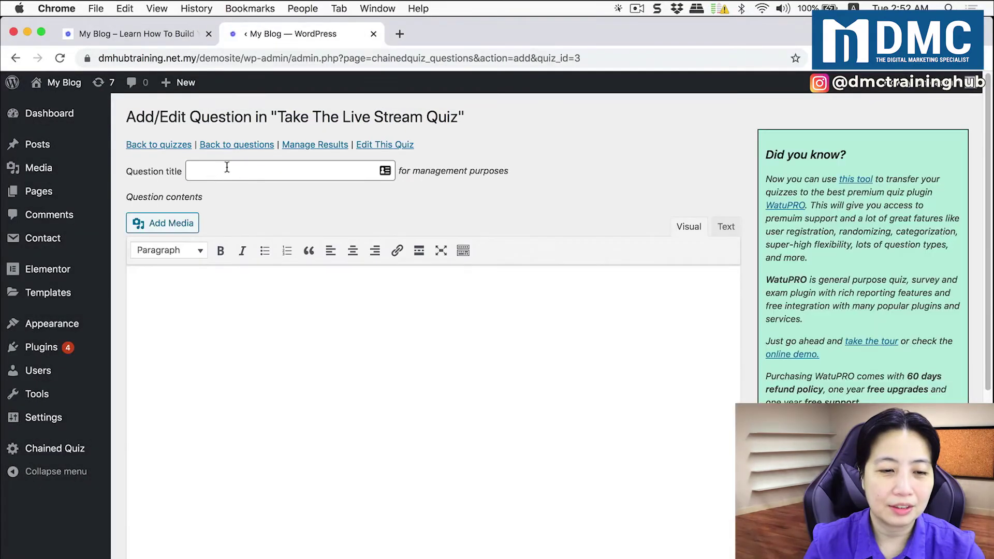
click(224, 166)
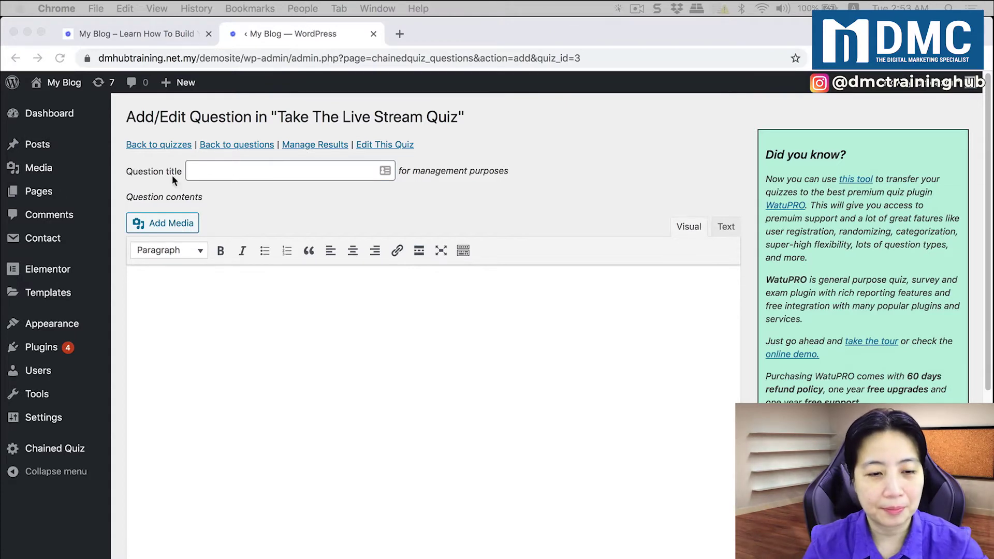
click(228, 166)
text(Do You Like Live Streaming)
click(293, 311)
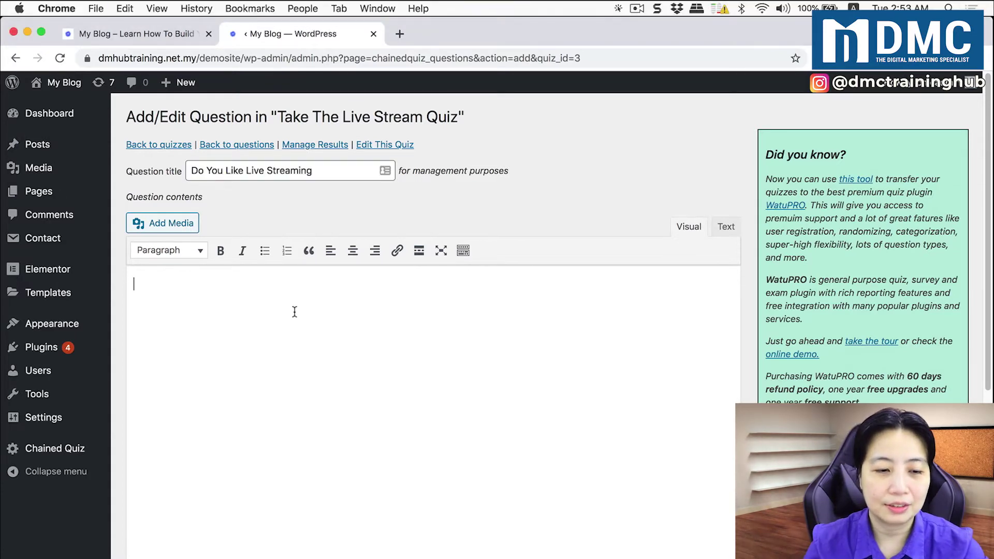
text(Do You Like Live Streaming)
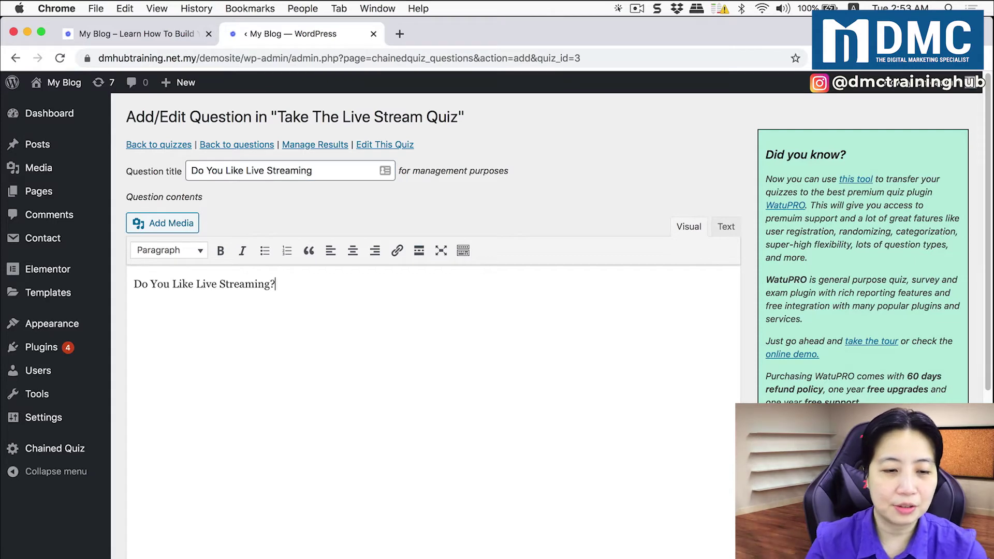
text(?)
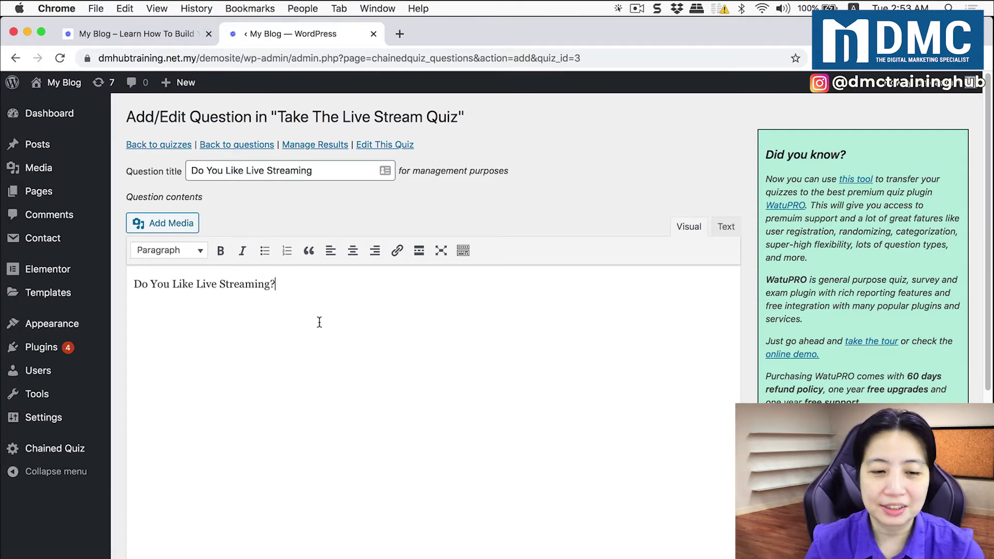
scroll(311, 324, down, 10)
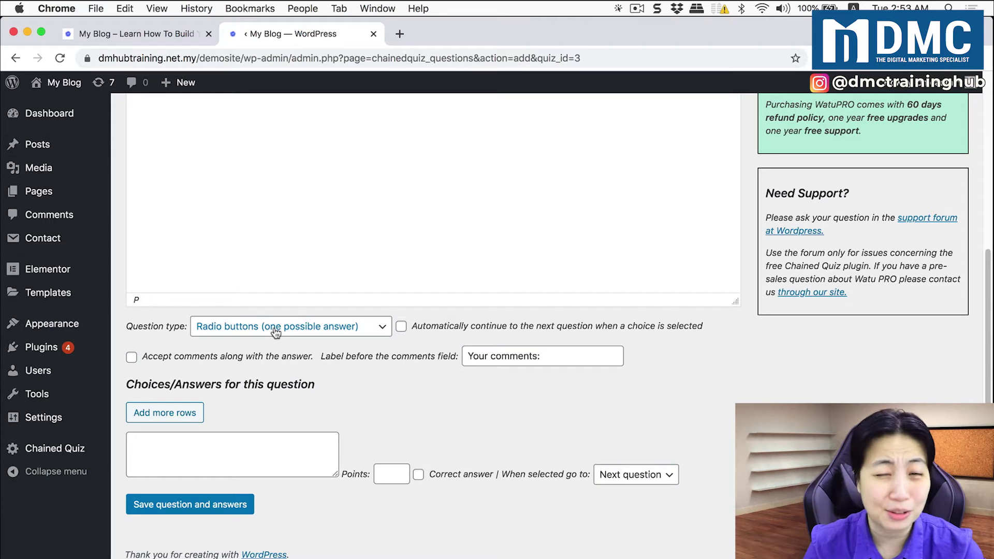
Give the question Yes and No answers, with No worth 0 points, and save it
click(254, 454)
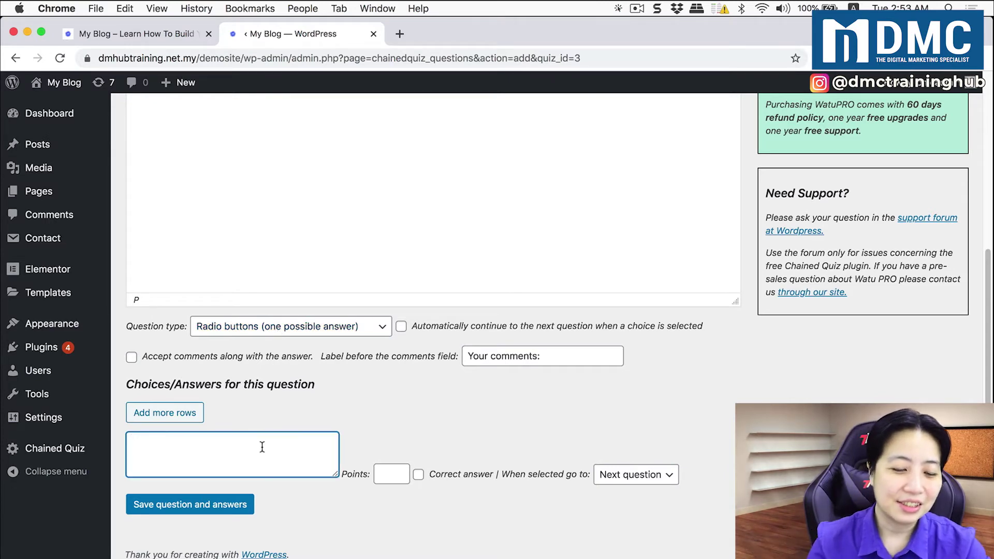
text(Yes)
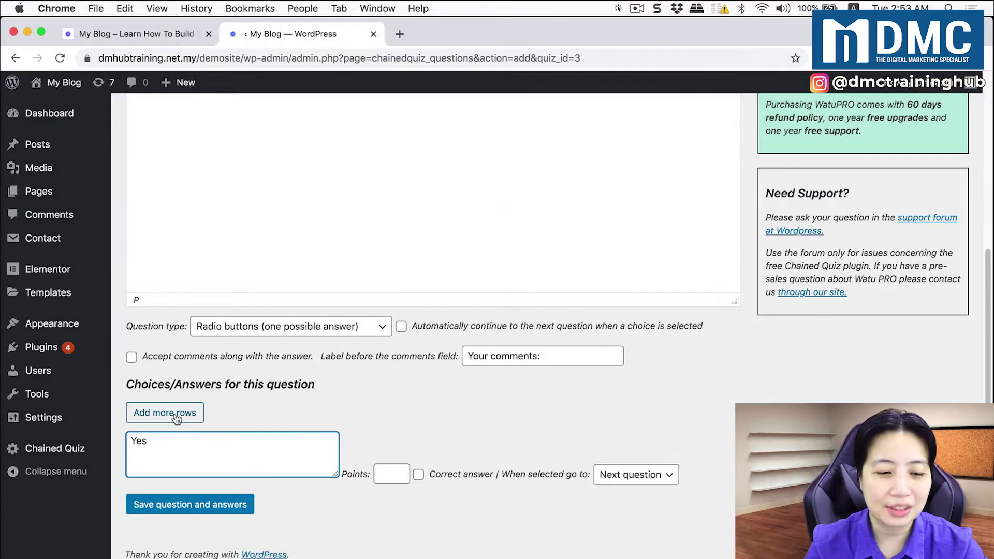
click(176, 417)
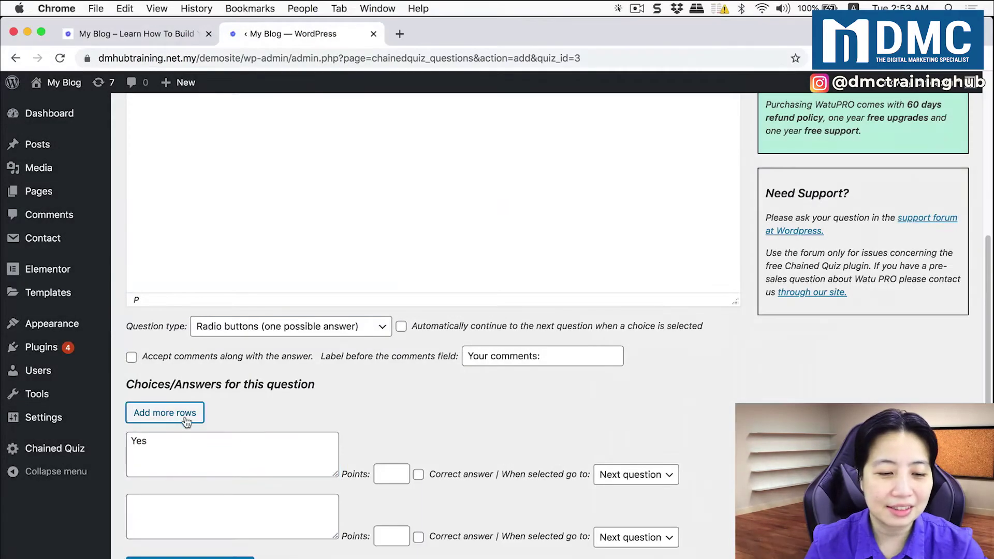
click(222, 497)
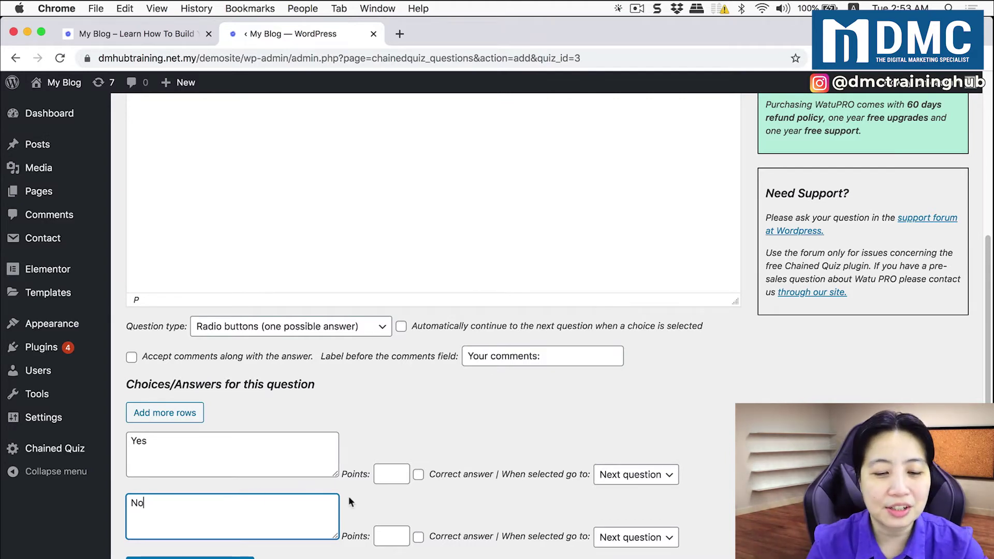
click(396, 476)
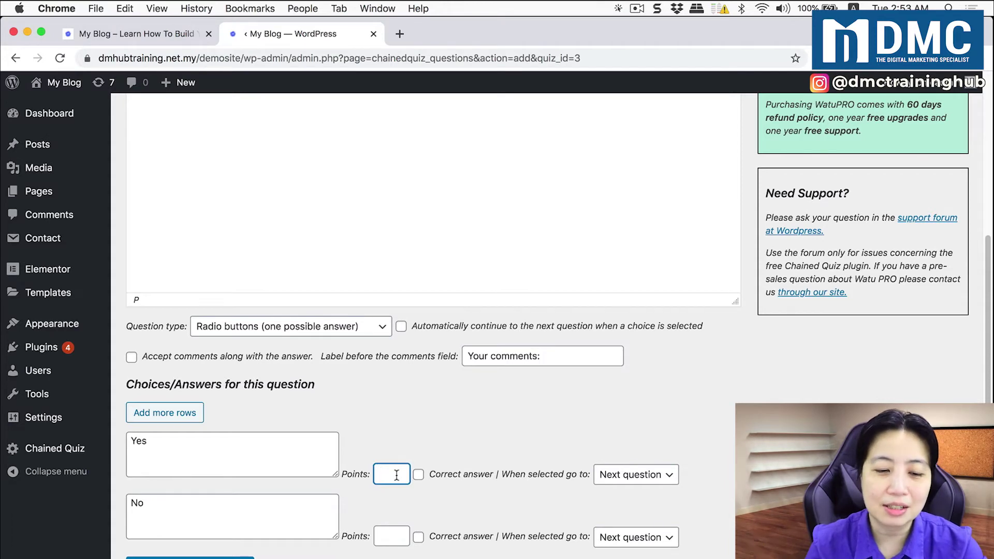
click(389, 535)
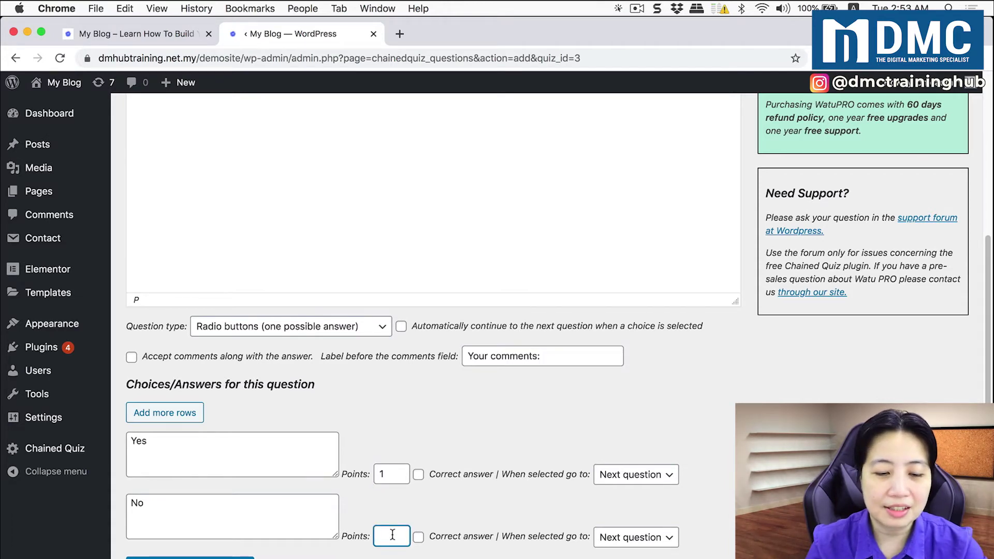
text(0)
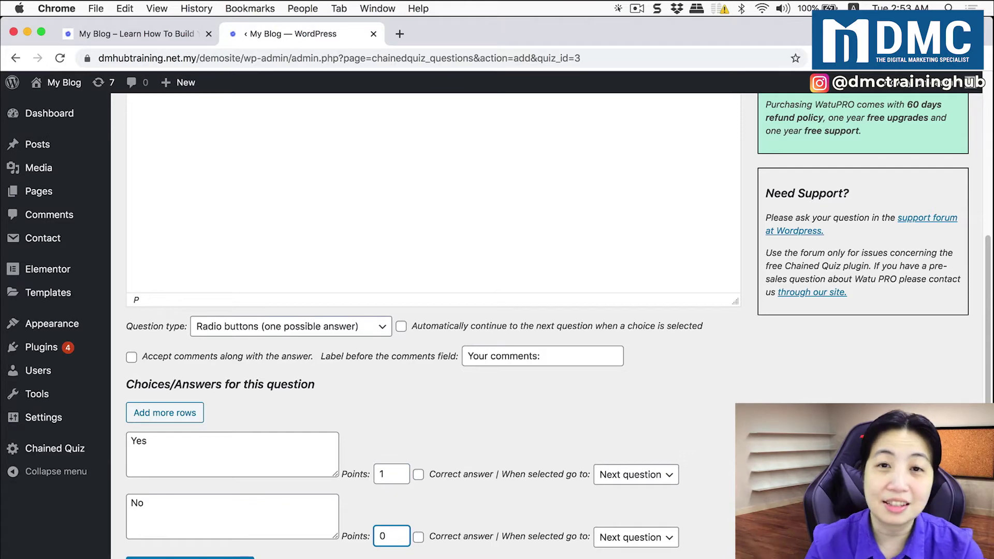
scroll(271, 538, down, 1)
click(228, 553)
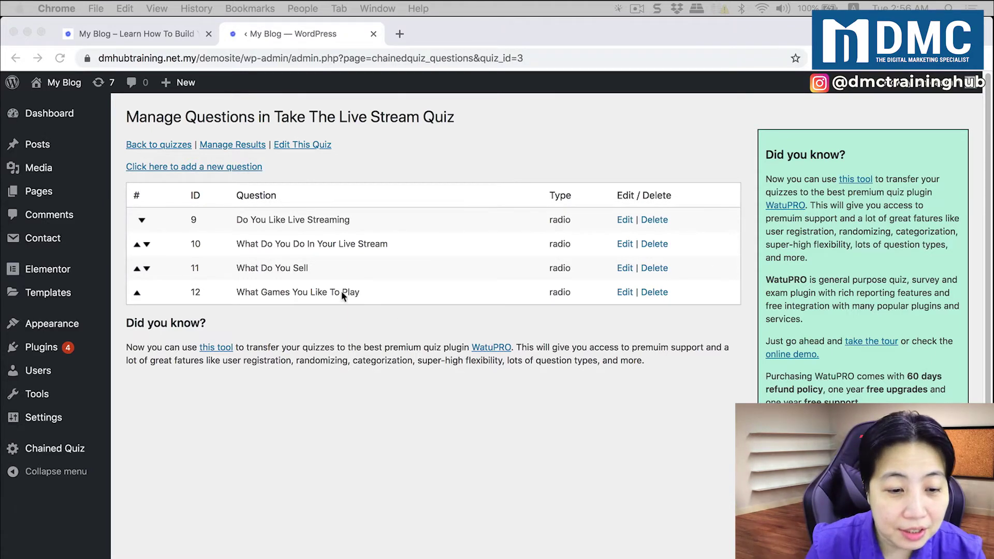
Move question 12, What Games You Like To Play, above question 11
click(139, 293)
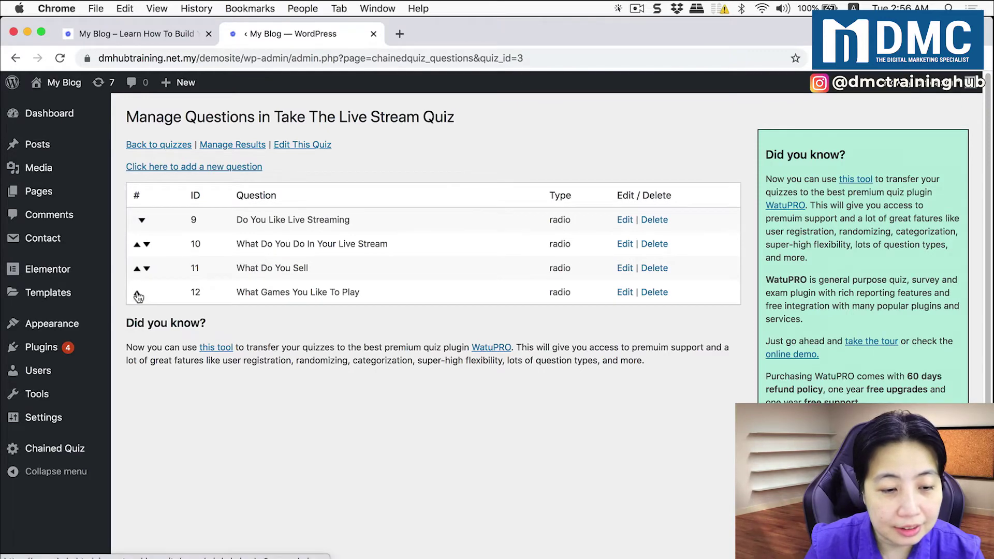
click(137, 293)
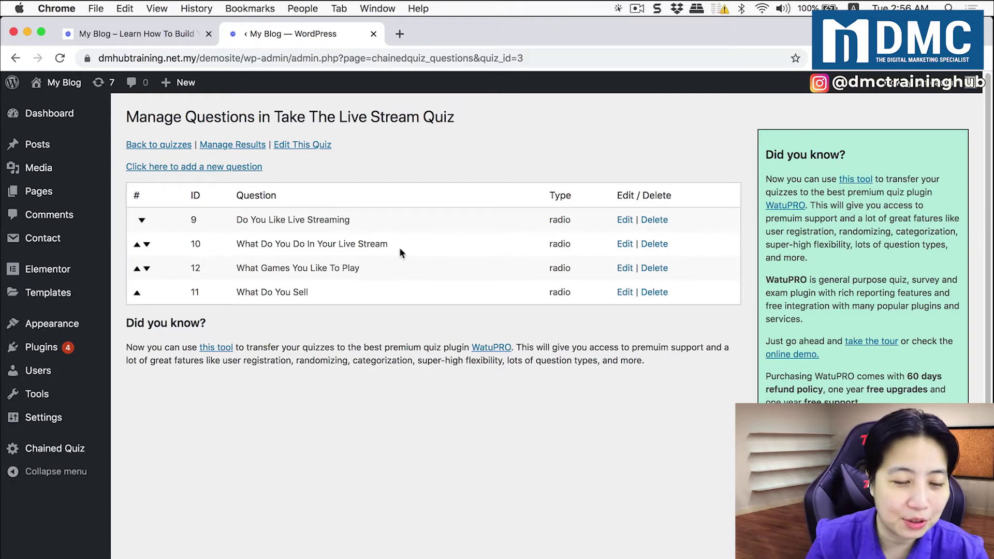
Set the No answer of Do You Like Live Streaming to Finalize quiz and save
click(625, 221)
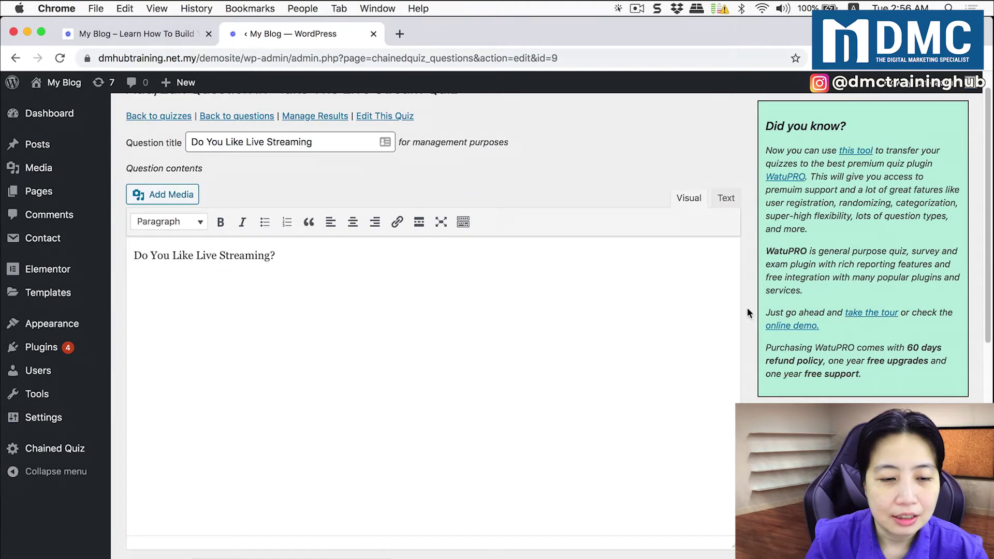
scroll(747, 308, down, 10)
scroll(747, 310, down, 2)
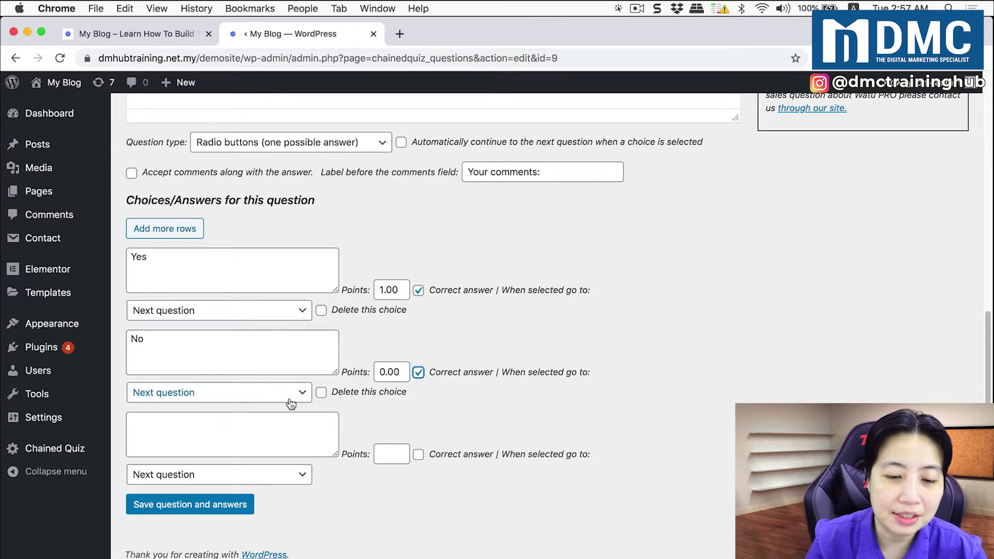
click(249, 396)
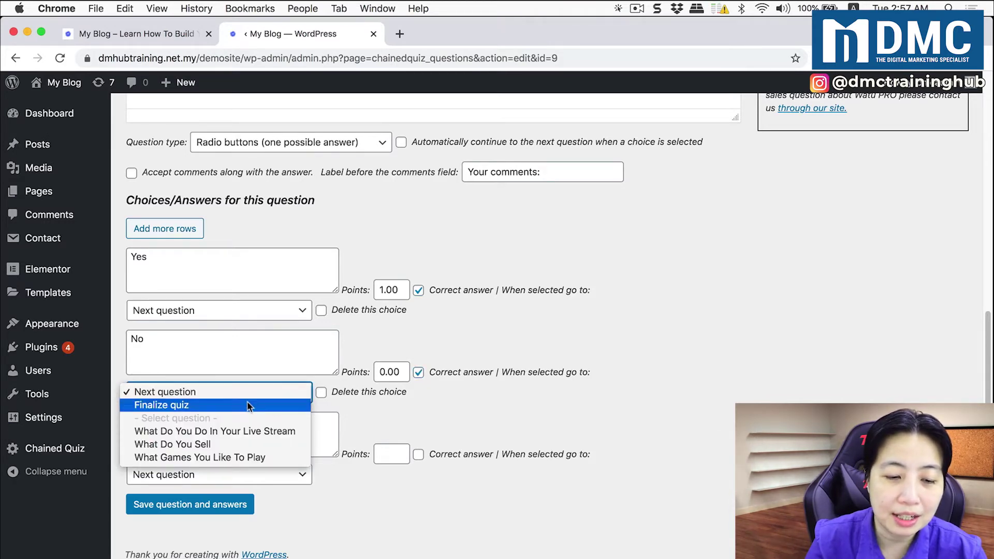
click(250, 405)
click(494, 412)
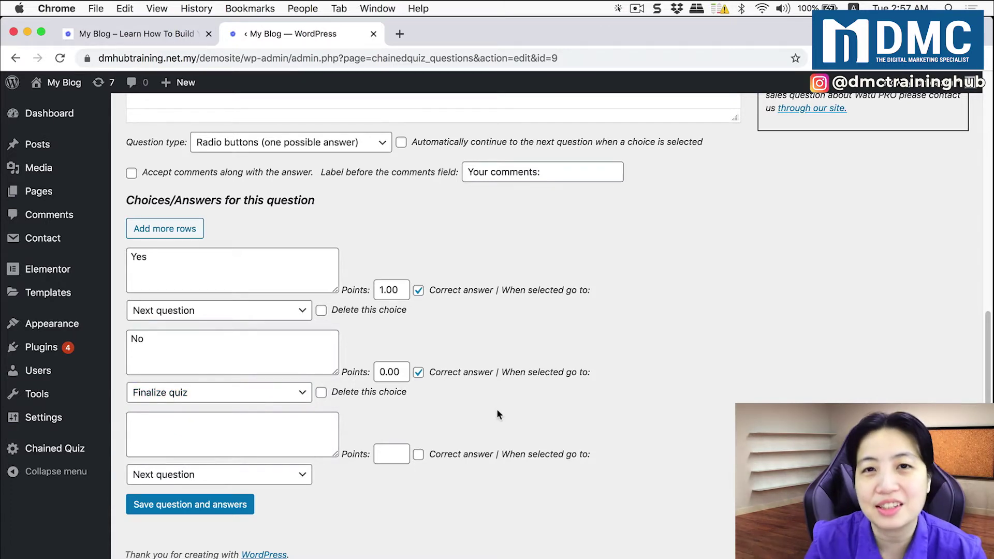
click(249, 505)
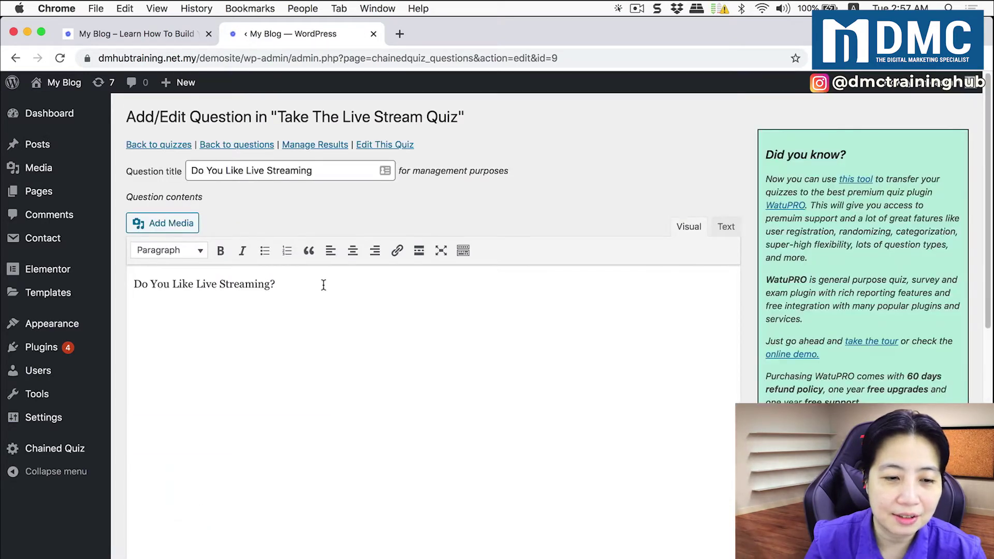
click(246, 150)
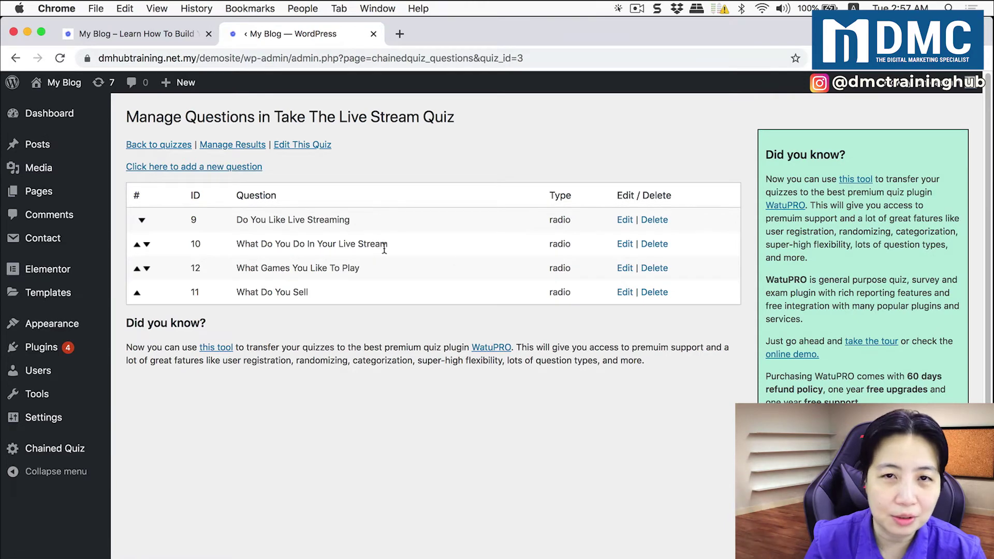
In question 10, send Sell Something to What Do You Sell and Play Games to the games question
click(625, 246)
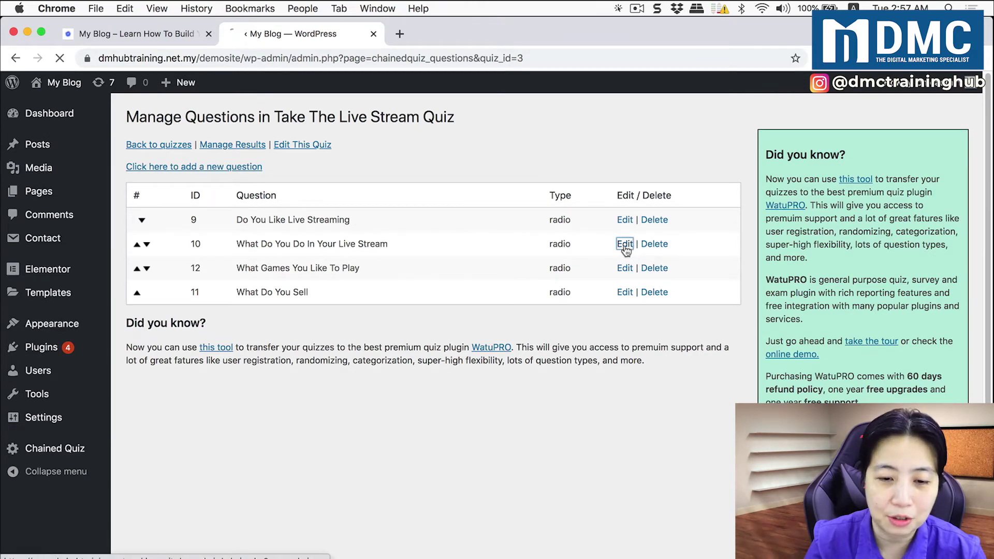
scroll(464, 331, down, 10)
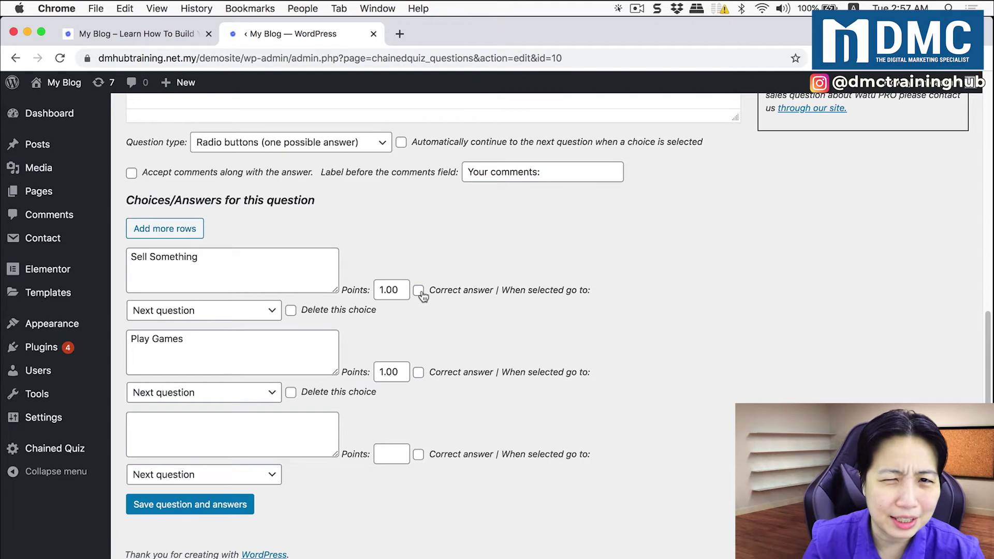
click(261, 313)
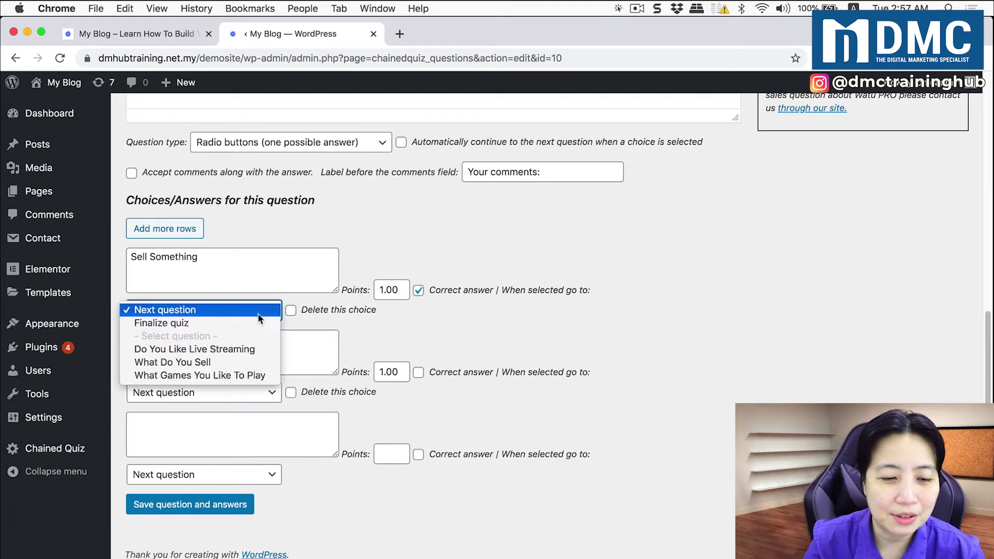
click(249, 362)
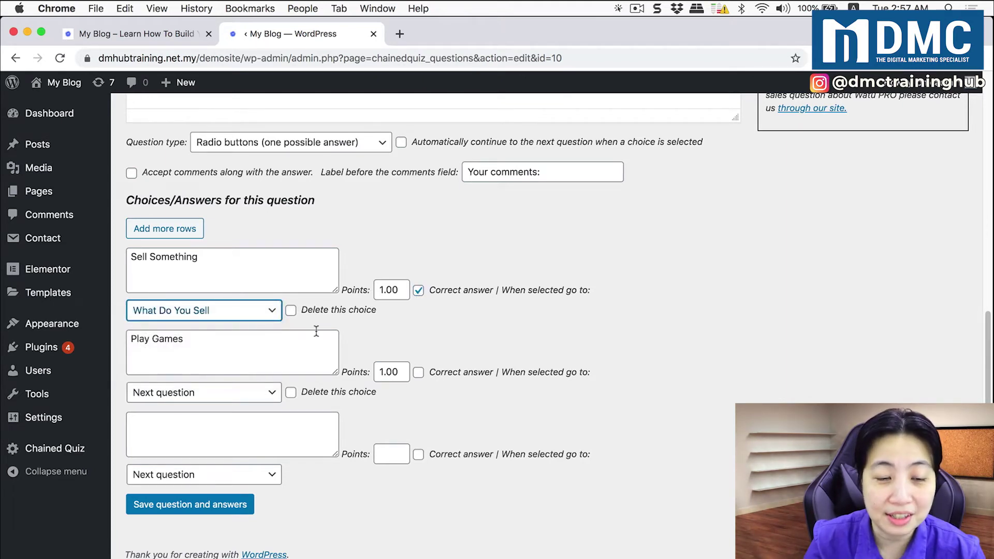
click(419, 373)
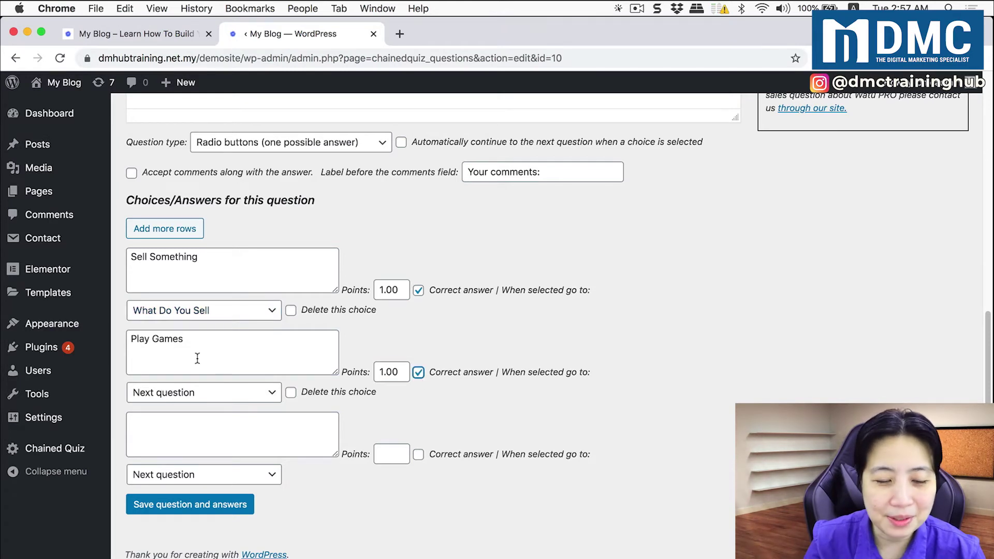
click(258, 398)
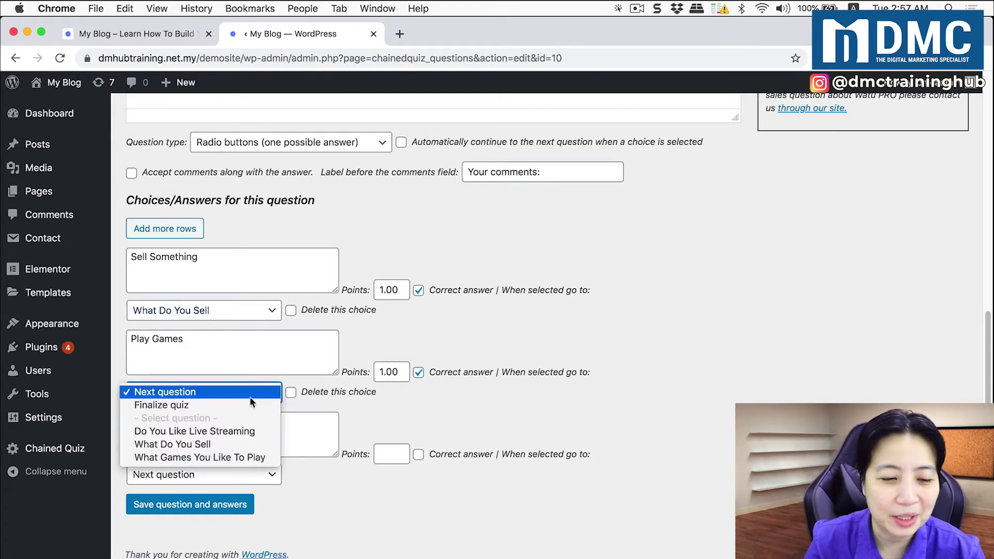
click(231, 457)
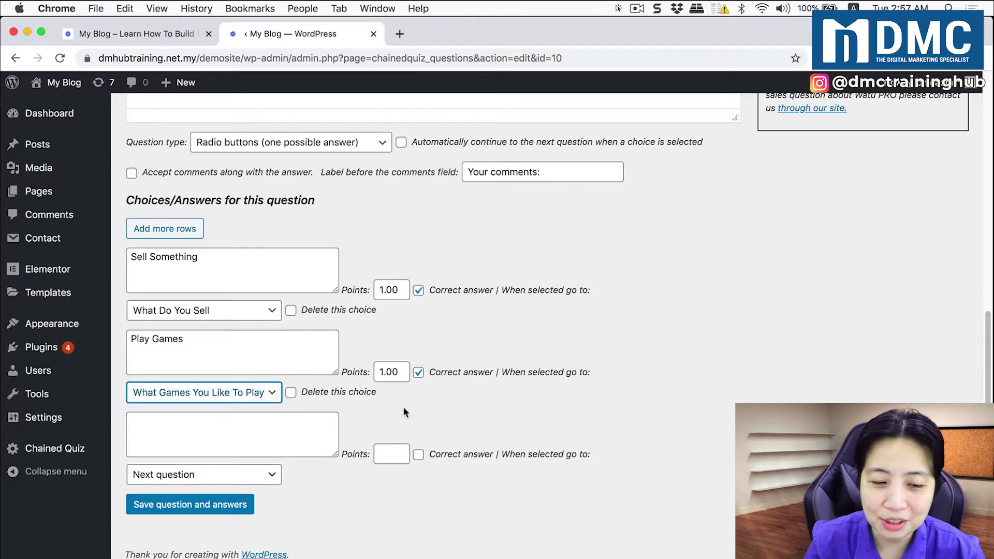
click(230, 506)
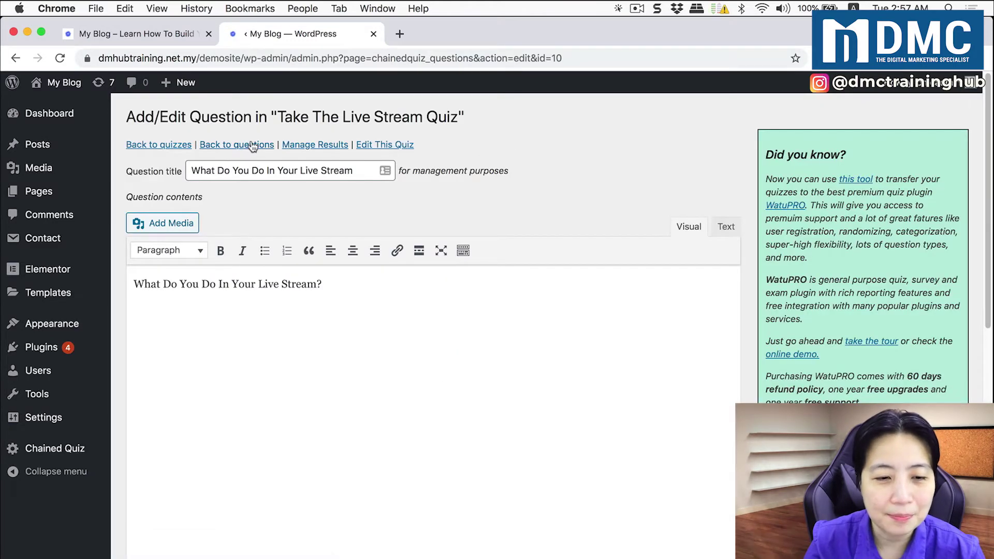
click(253, 145)
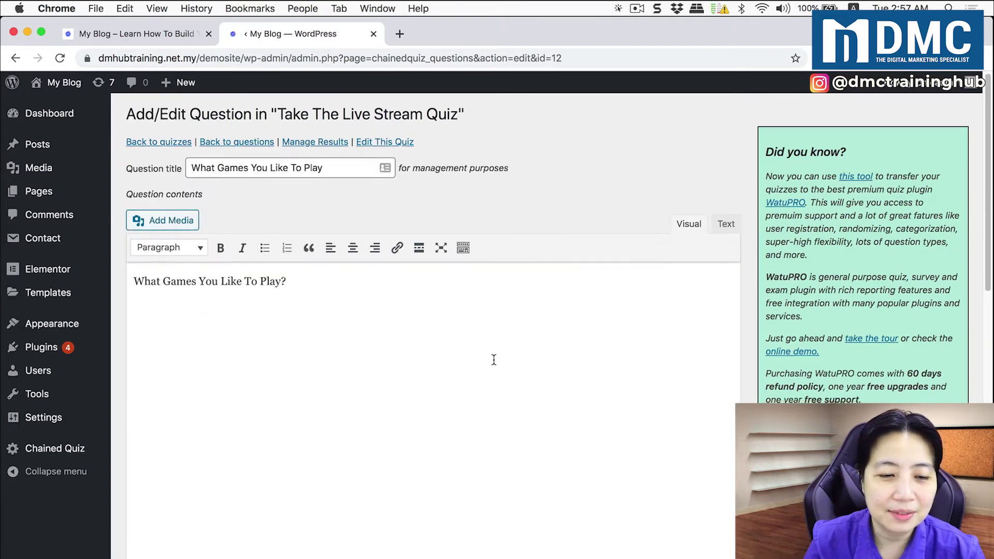
Mark First Person Shooters and Action Role Playing Games correct, each finalizing the quiz
scroll(491, 360, down, 5)
scroll(487, 357, down, 4)
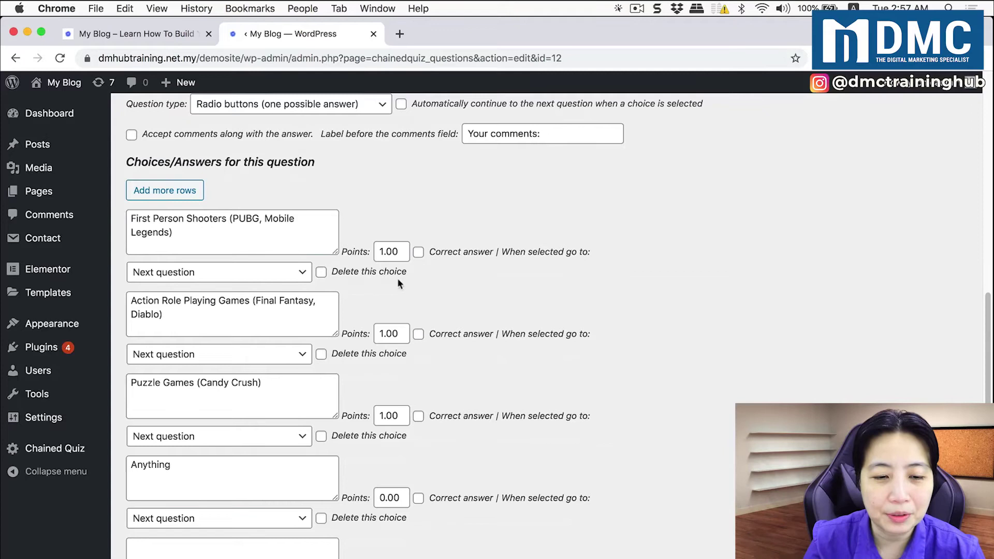
click(419, 252)
click(298, 282)
click(278, 287)
click(418, 334)
click(259, 358)
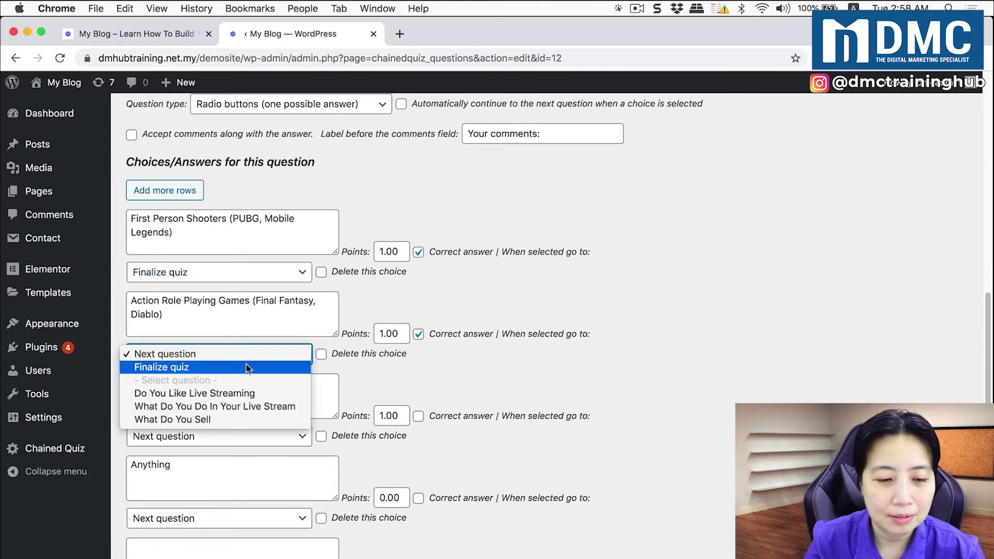
click(244, 367)
Mark Puzzle Games and Anything correct with Finalize quiz, then save the question
click(418, 417)
click(290, 437)
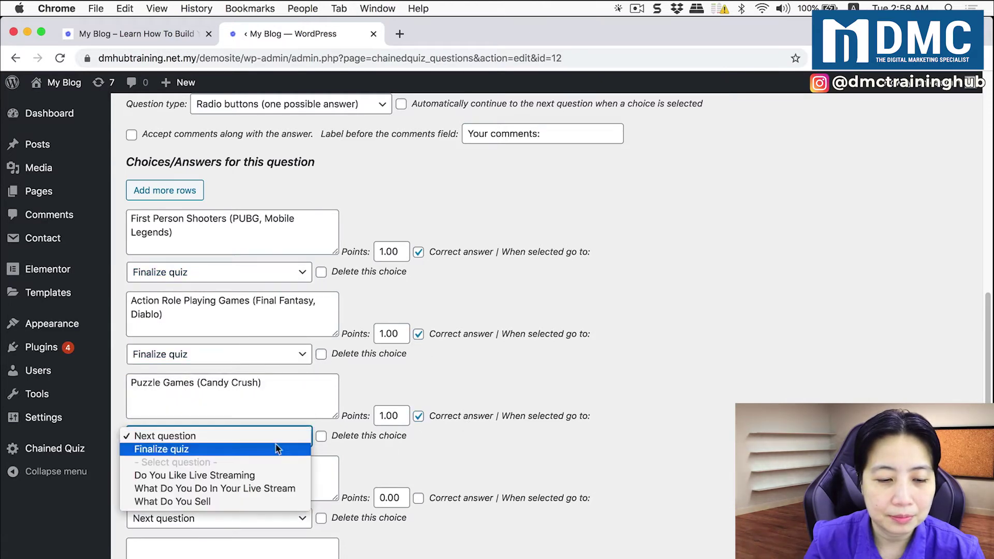
click(279, 448)
click(418, 498)
click(256, 517)
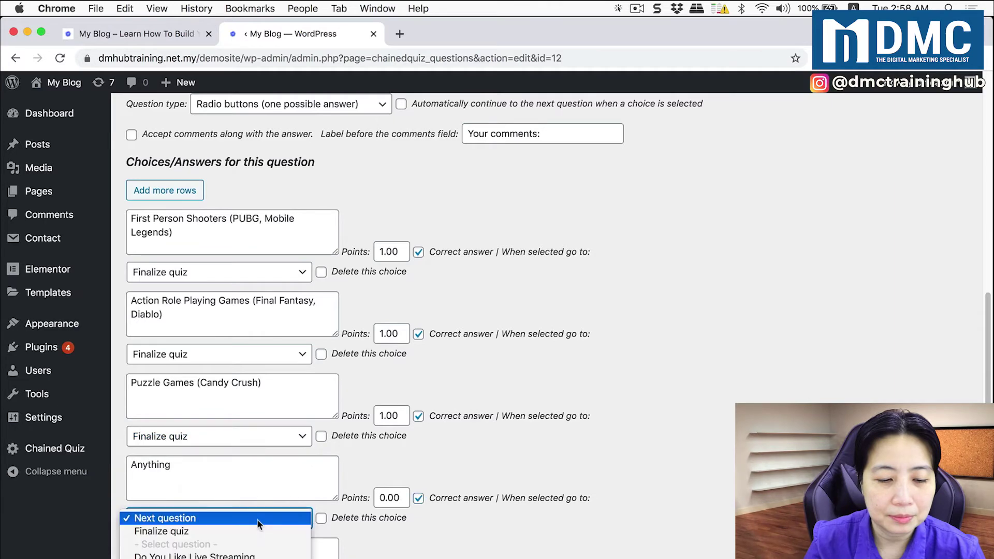
click(155, 531)
scroll(487, 494, down, 5)
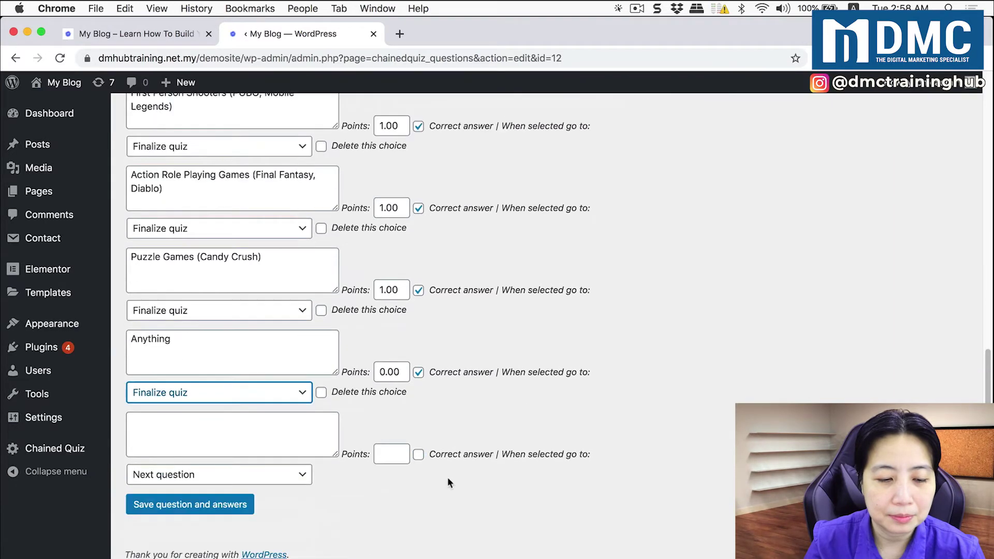
click(242, 505)
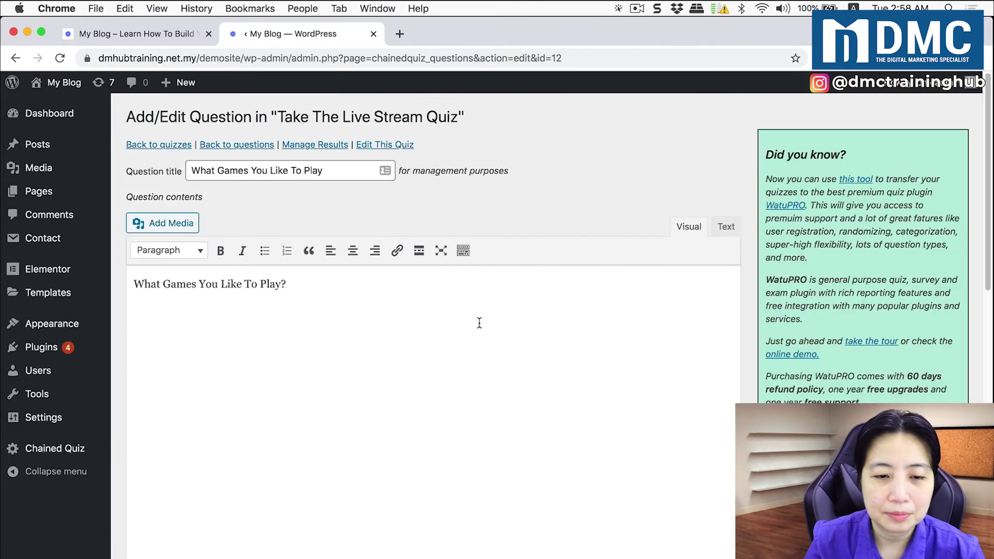
click(256, 146)
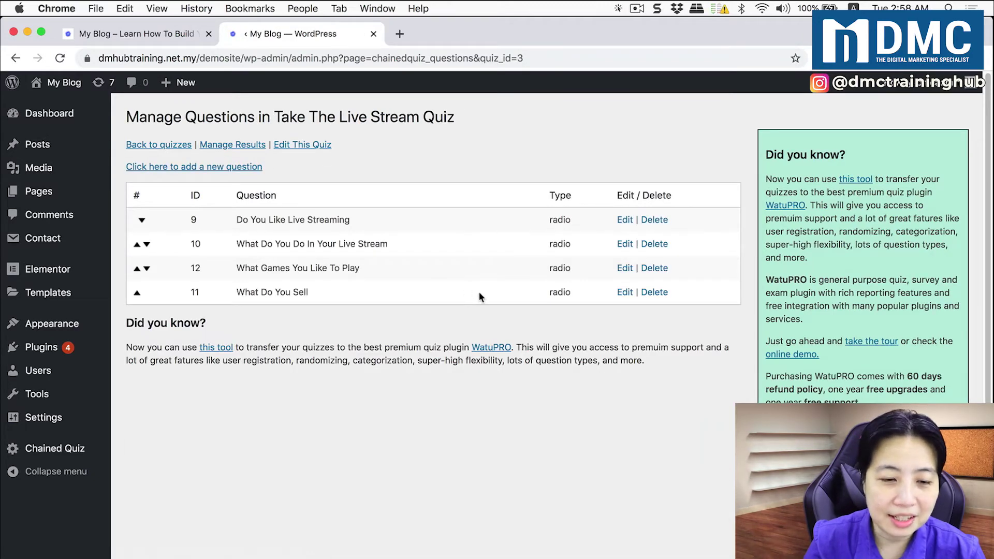
In What Do You Sell, make Health Products and Skin Care finalize the quiz, marking Skin Care correct
click(620, 294)
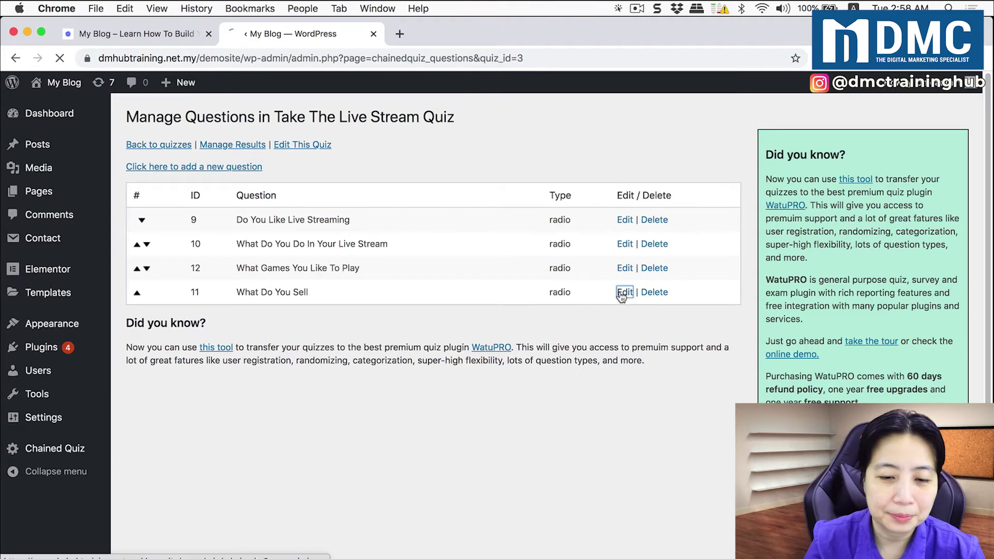
scroll(302, 316, down, 10)
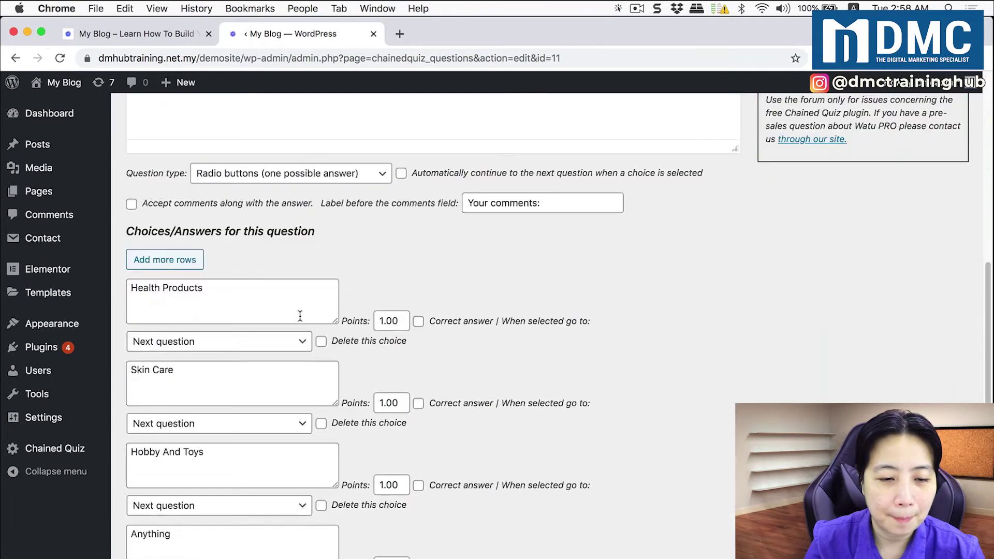
click(248, 231)
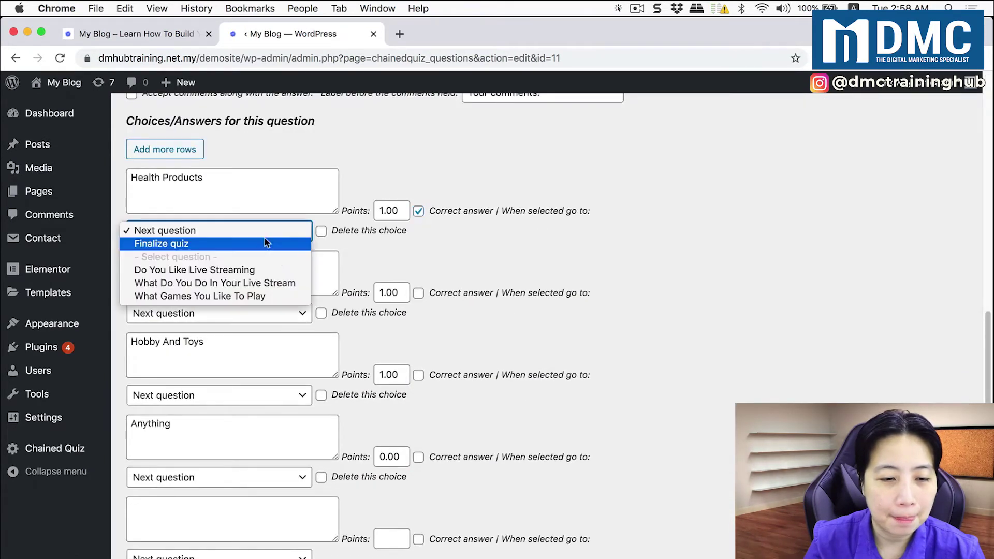
click(266, 243)
click(419, 294)
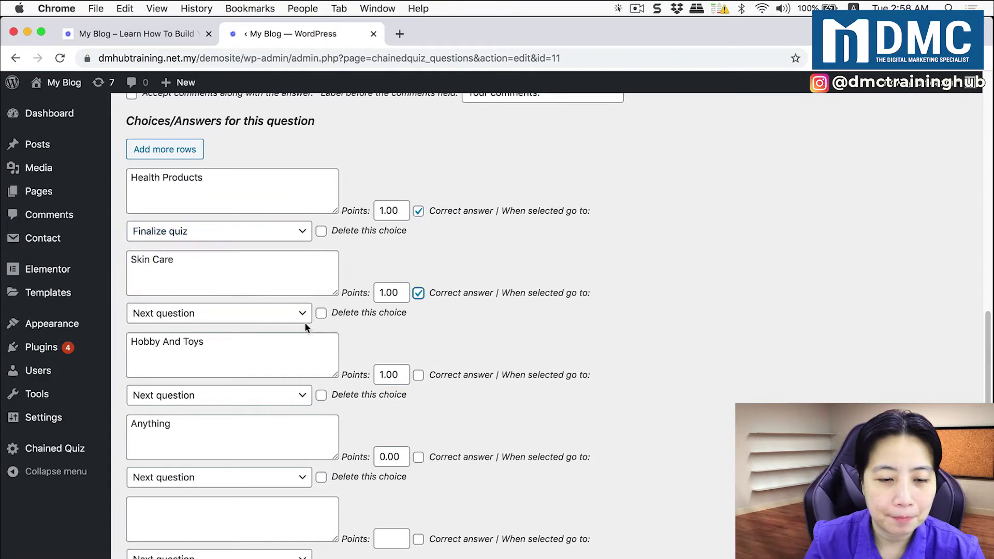
click(295, 319)
click(276, 330)
Mark Hobby And Toys and Anything correct with Finalize quiz, then save the question
click(419, 375)
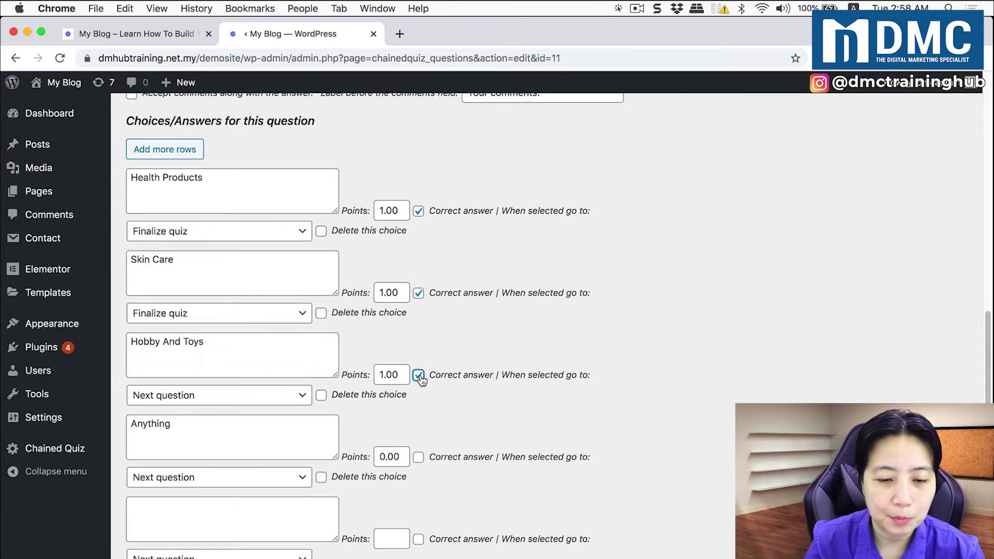
click(289, 396)
click(170, 408)
click(418, 457)
click(258, 477)
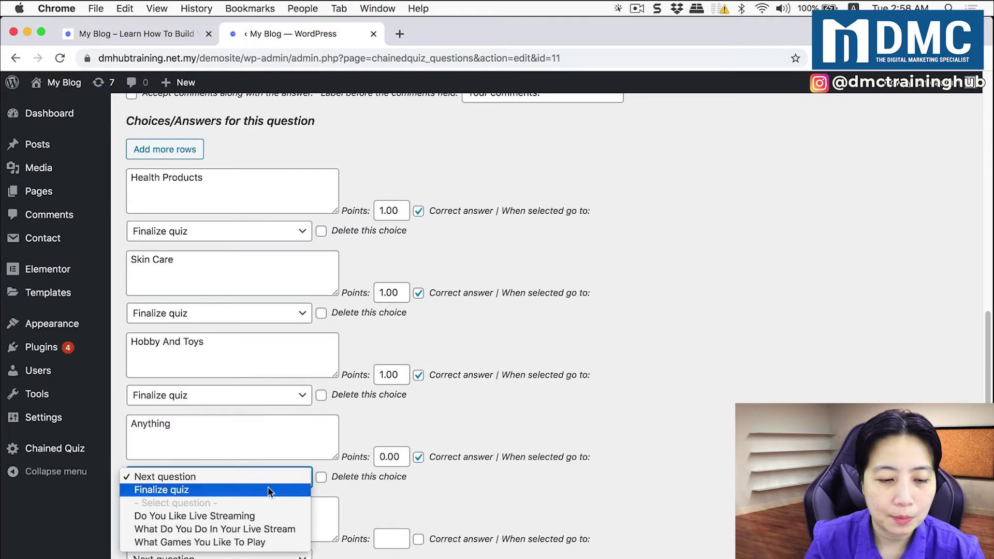
click(268, 490)
scroll(487, 437, down, 1)
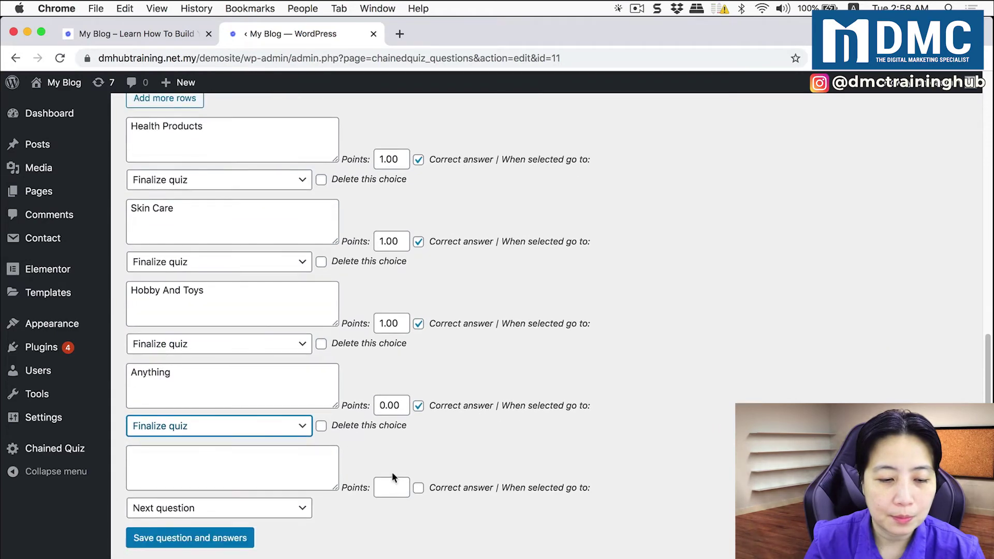
click(189, 535)
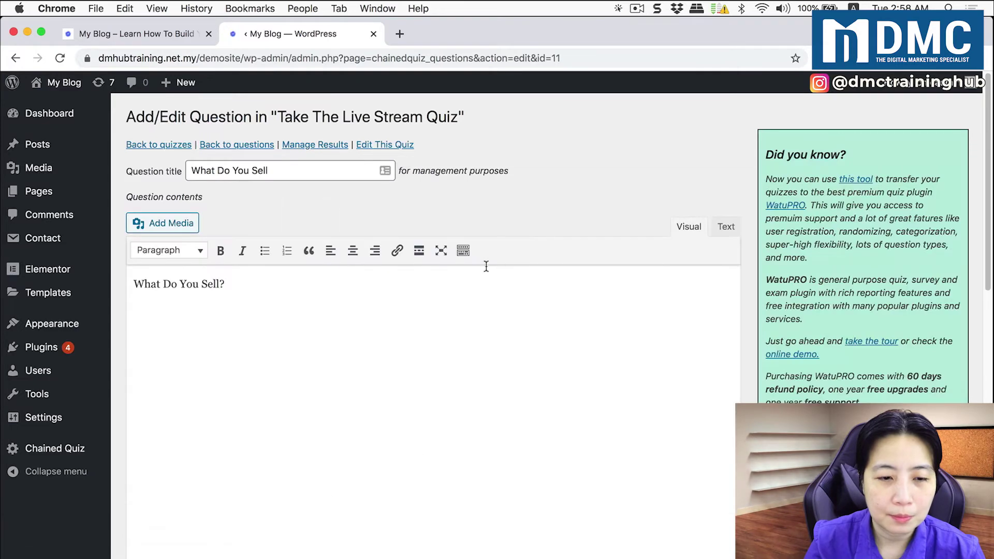
click(246, 147)
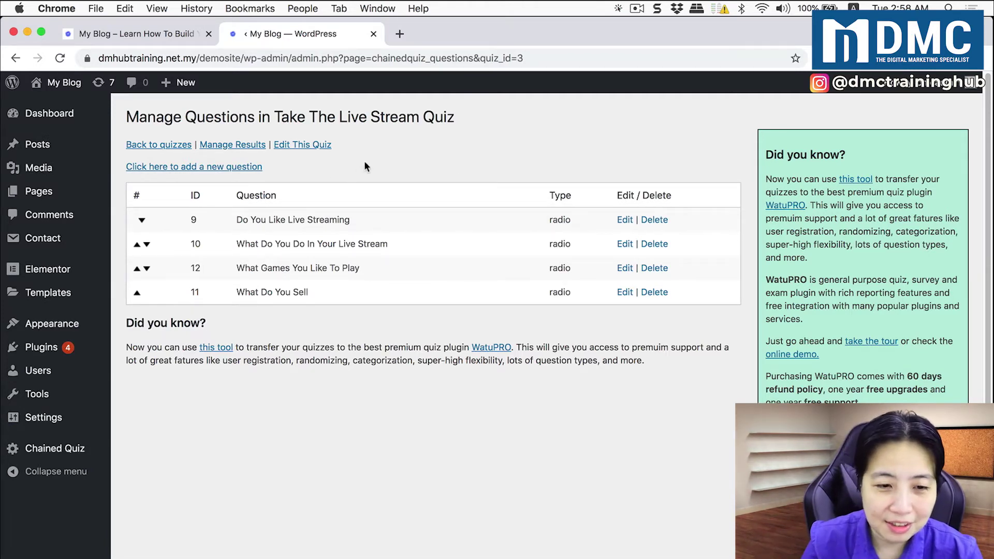
Open the Manage Results page for Take The Live Stream Quiz
triple_click(391, 165)
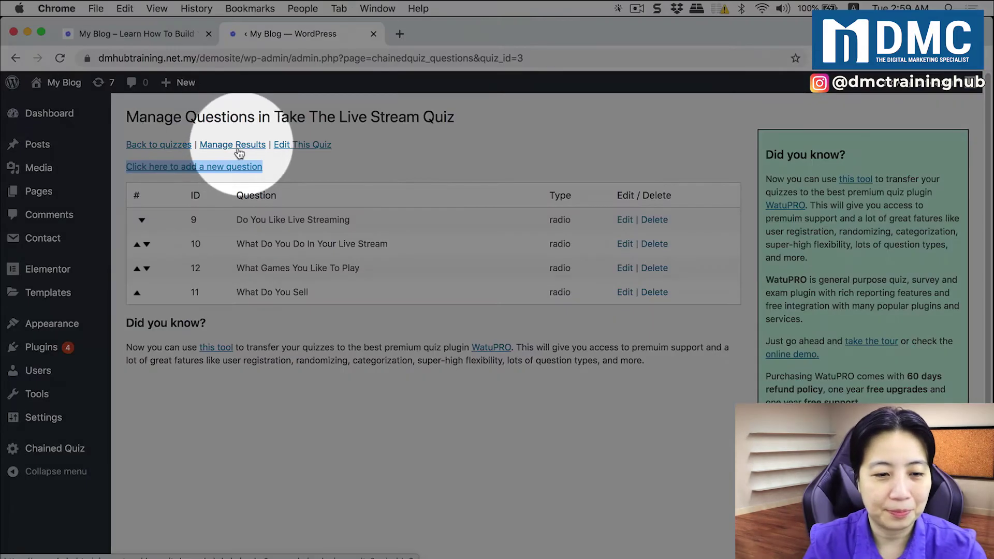
click(241, 146)
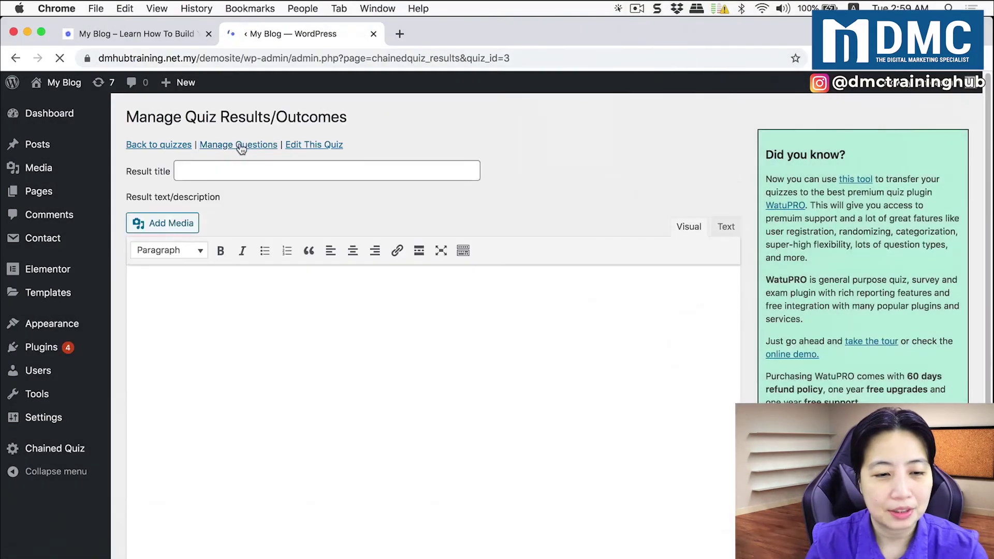
Title the new result 'Total Newbie' and paste in its prepared description
click(258, 172)
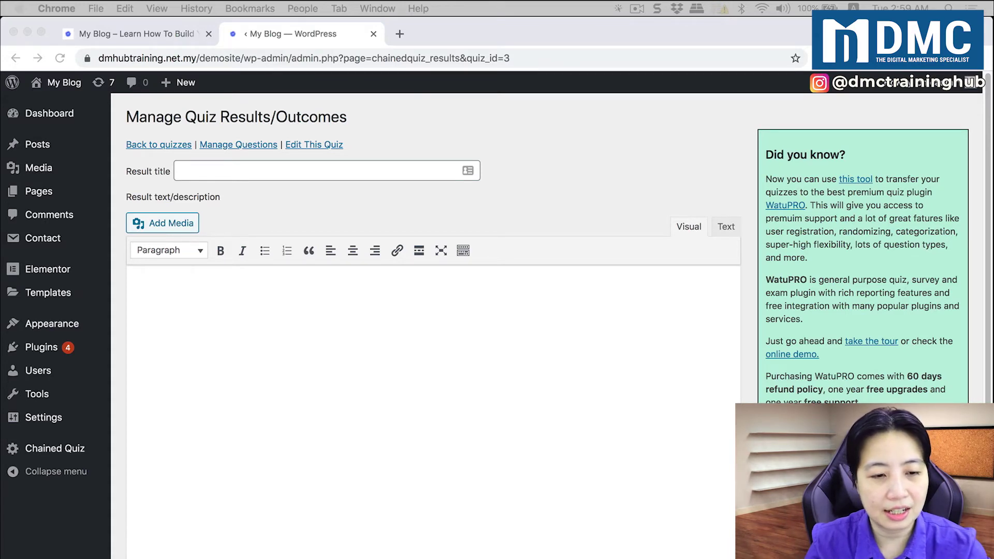
click(355, 170)
text(Total Newbie)
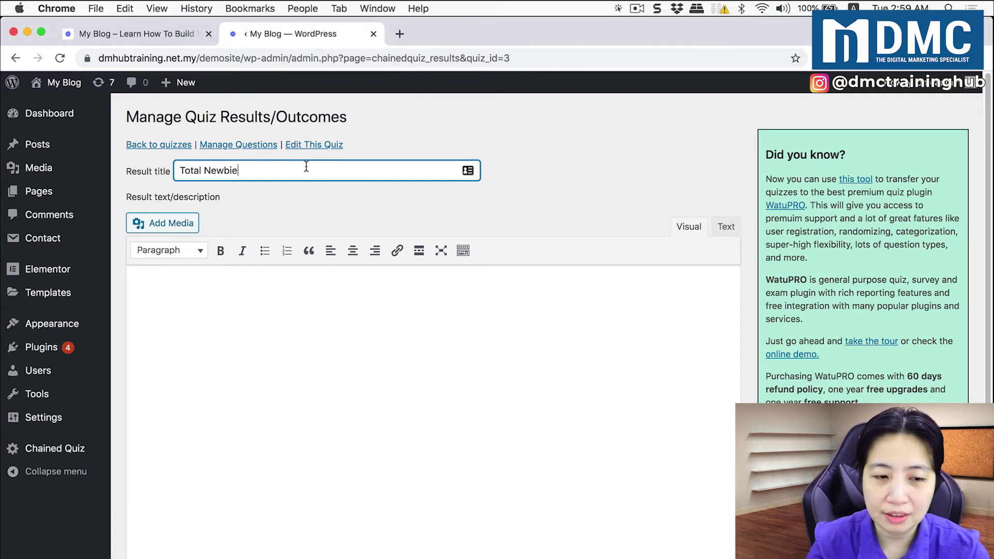
click(215, 309)
key(super+Tab)
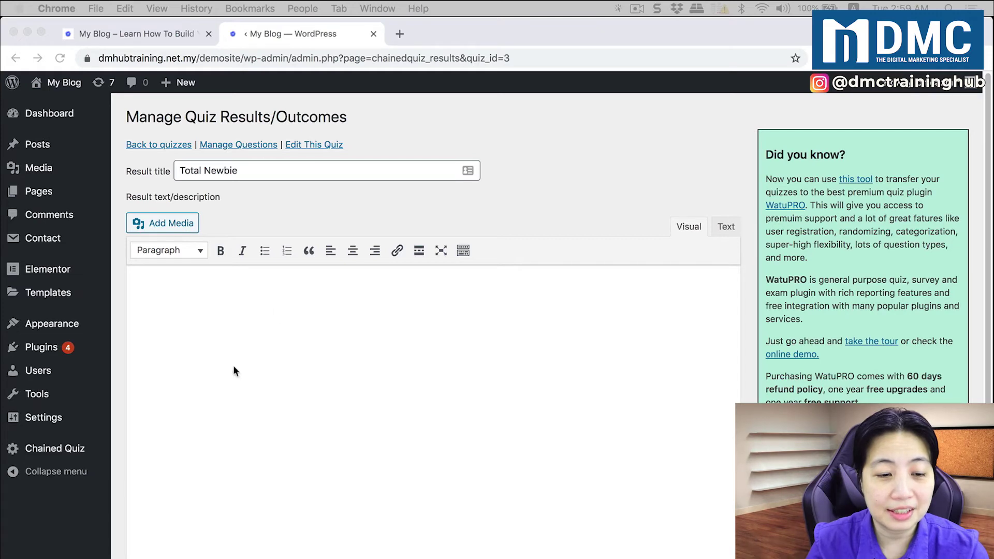
click(231, 297)
text(Looks like You need some help to Get Started! We will get in touch and invite you for a free workshop soon!)
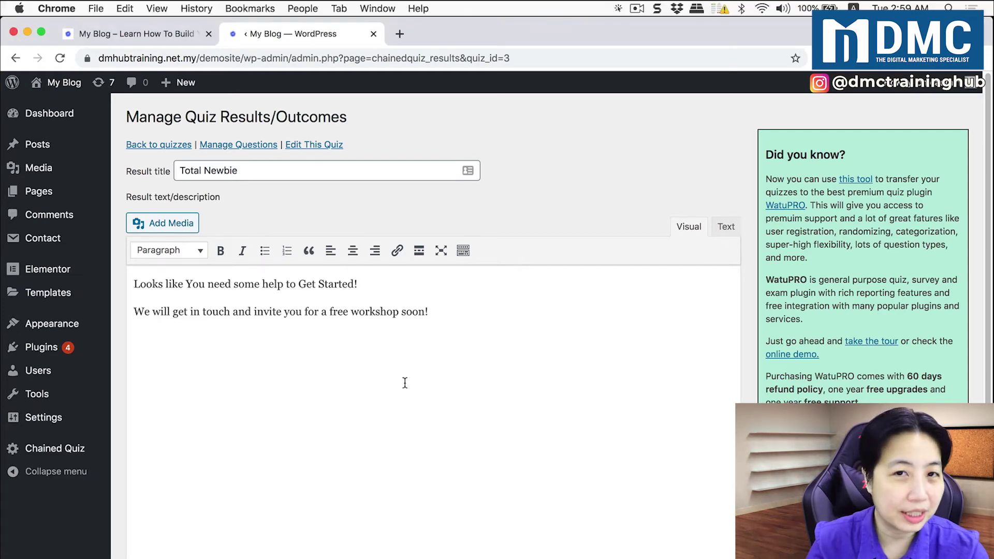
scroll(428, 393, down, 5)
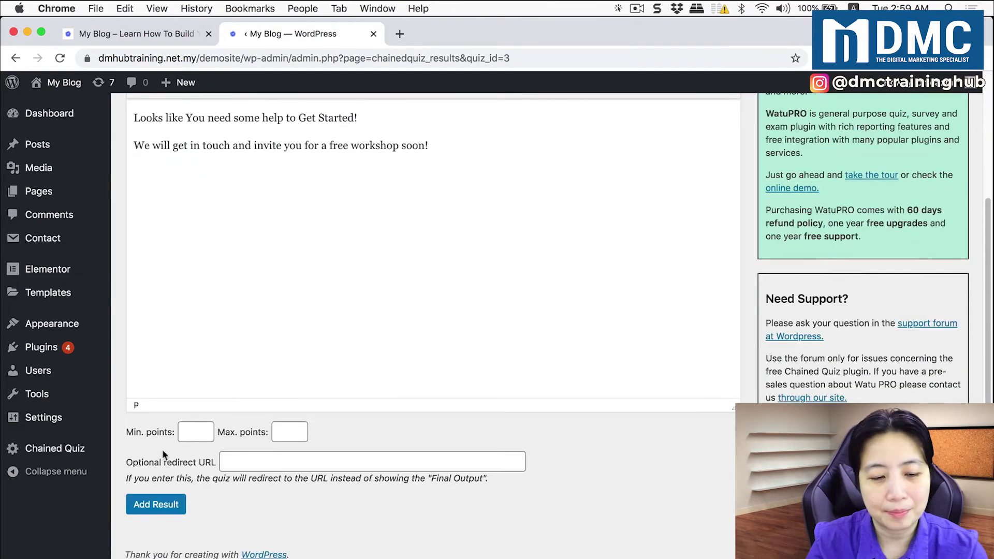
Give the Total Newbie result Min. points 0 and Max. points 1, and add it
click(198, 432)
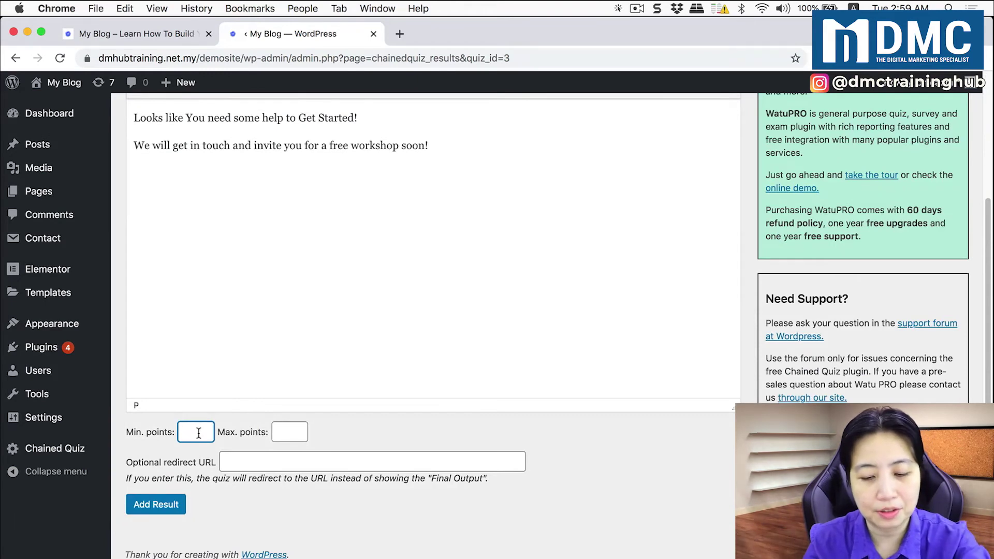
text(0)
click(282, 432)
text(1)
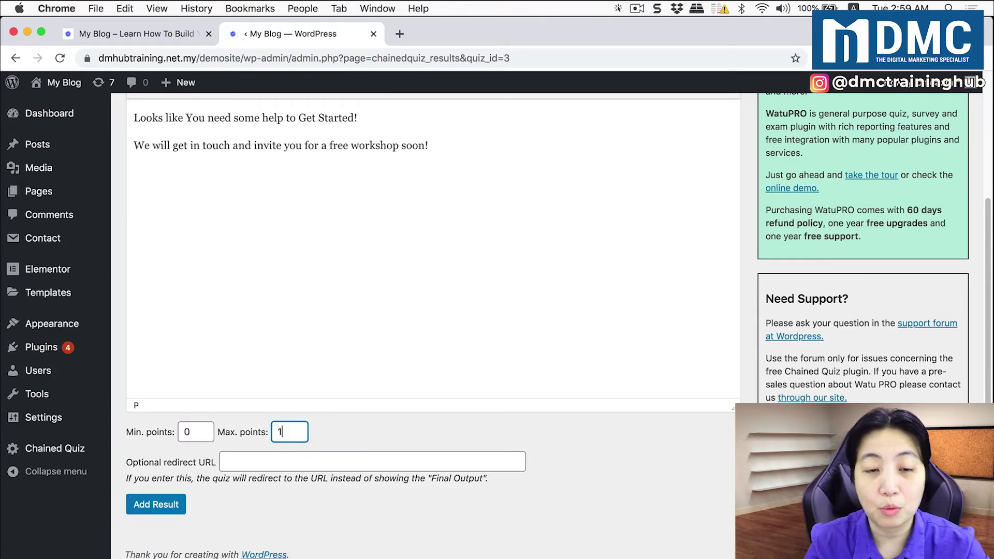
click(157, 503)
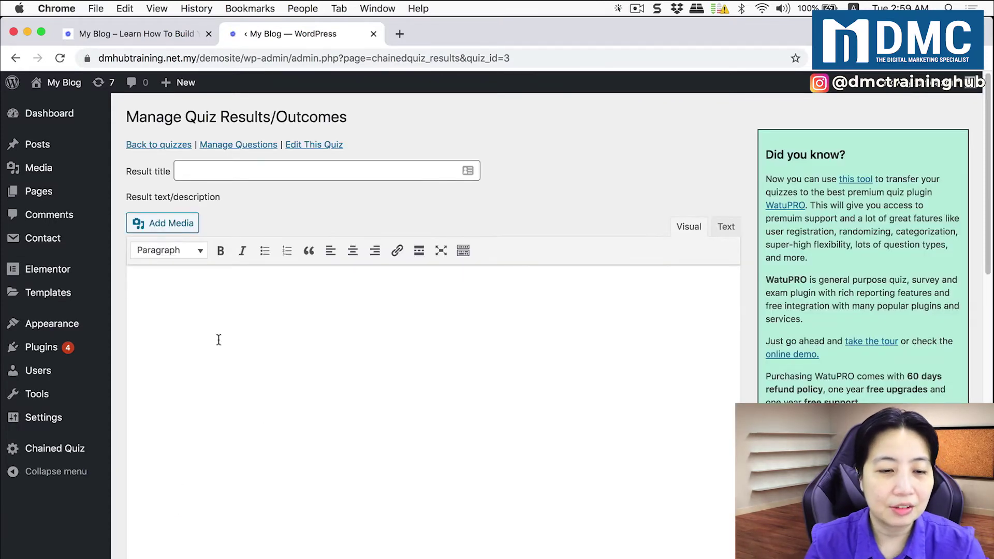
Add a 'Need To Up Your Game' result with its pasted description for 1–2 points
scroll(313, 371, down, 5)
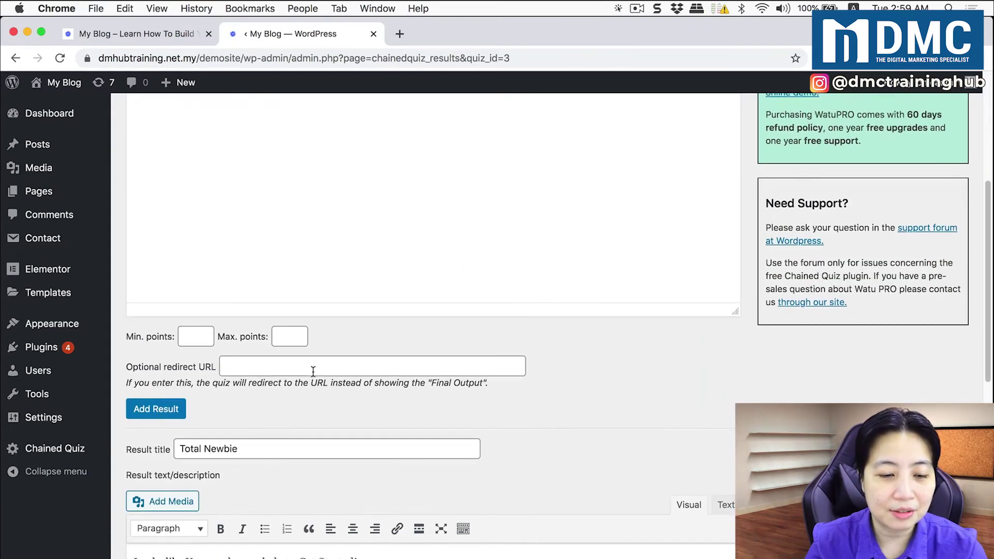
scroll(286, 263, up, 10)
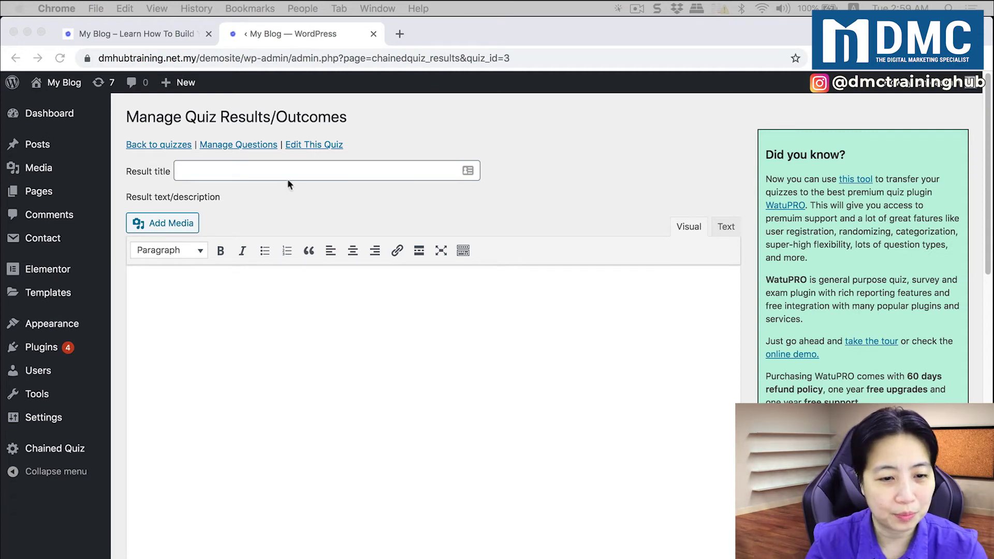
click(309, 169)
text(Need To Up Your Game)
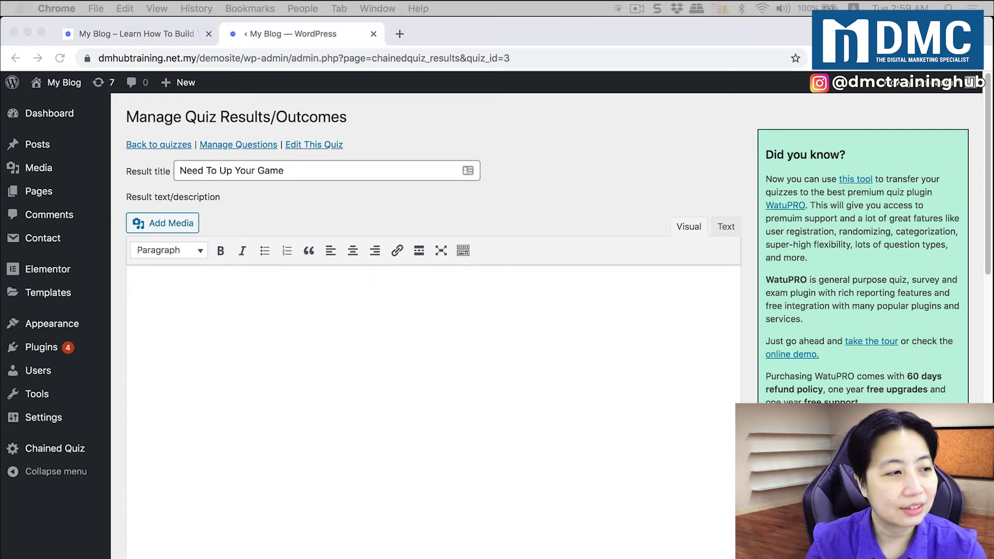
click(258, 390)
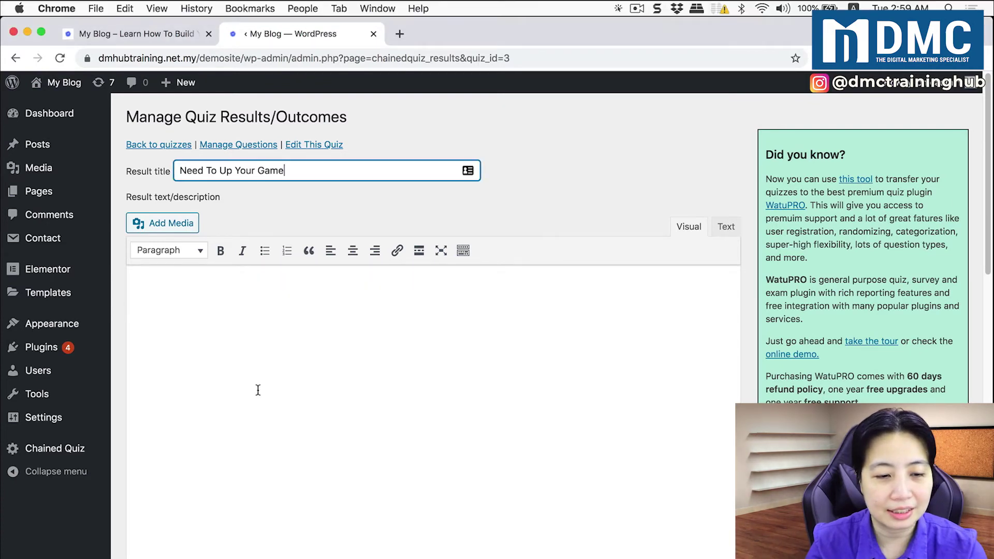
text(Looks like you got something going there... Lets see how we can bring up your game even further!)
scroll(282, 386, down, 5)
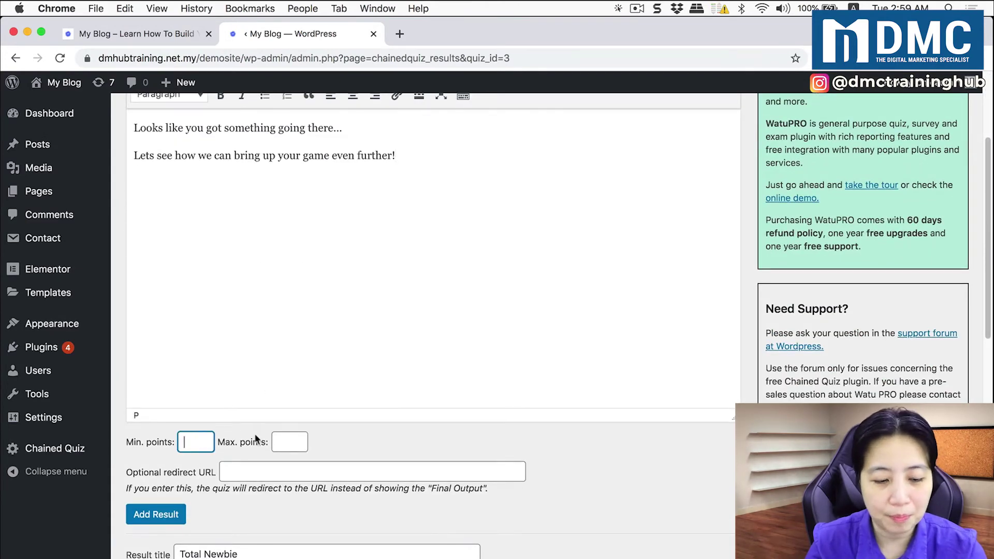
key(Tab)
text(2)
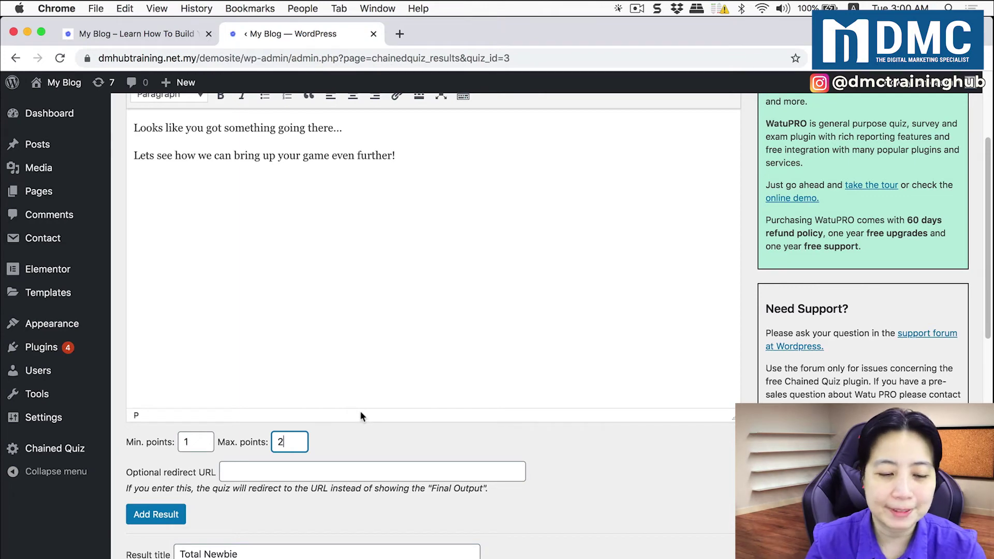
click(169, 515)
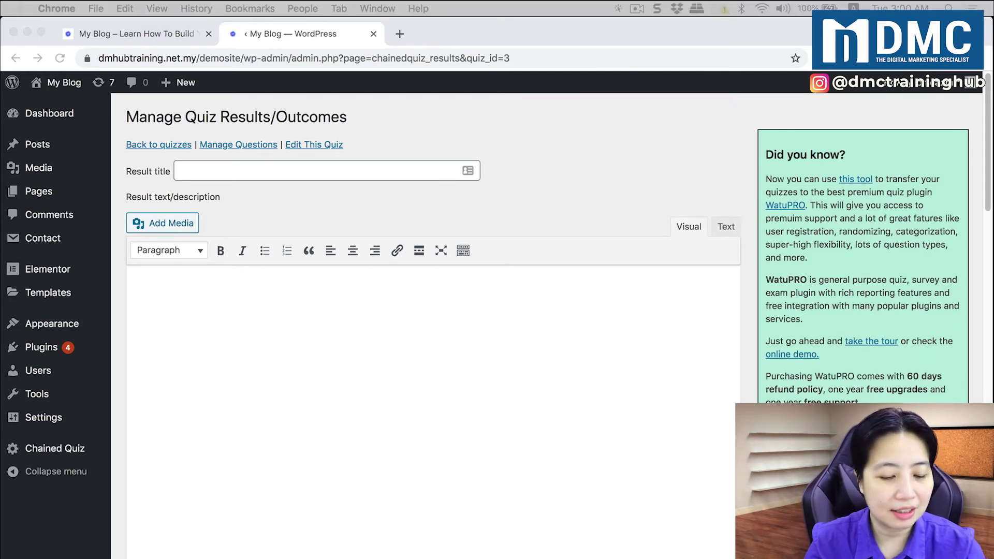
Paste the 'Steady Streamer' result title and its two-paragraph description
click(200, 172)
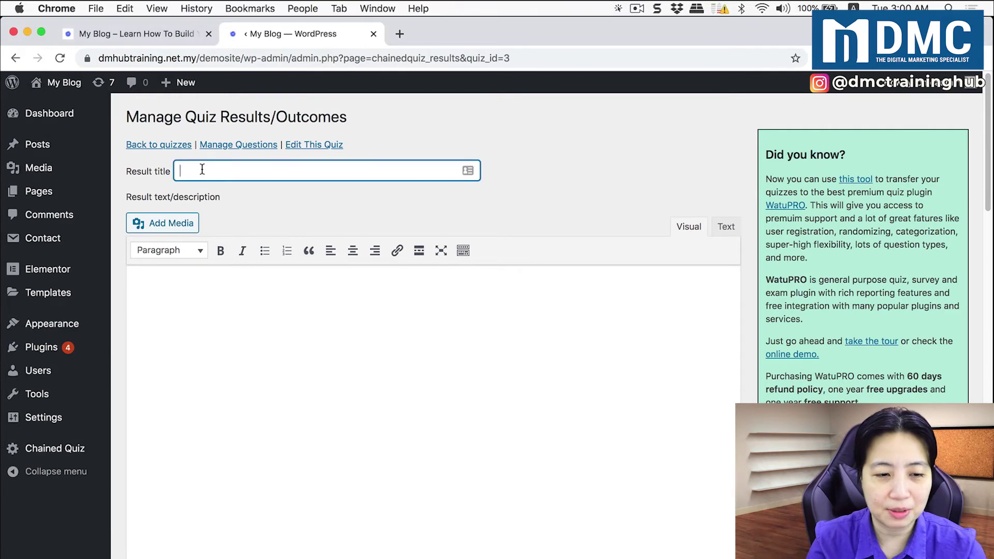
text(Steady Streamer)
click(207, 290)
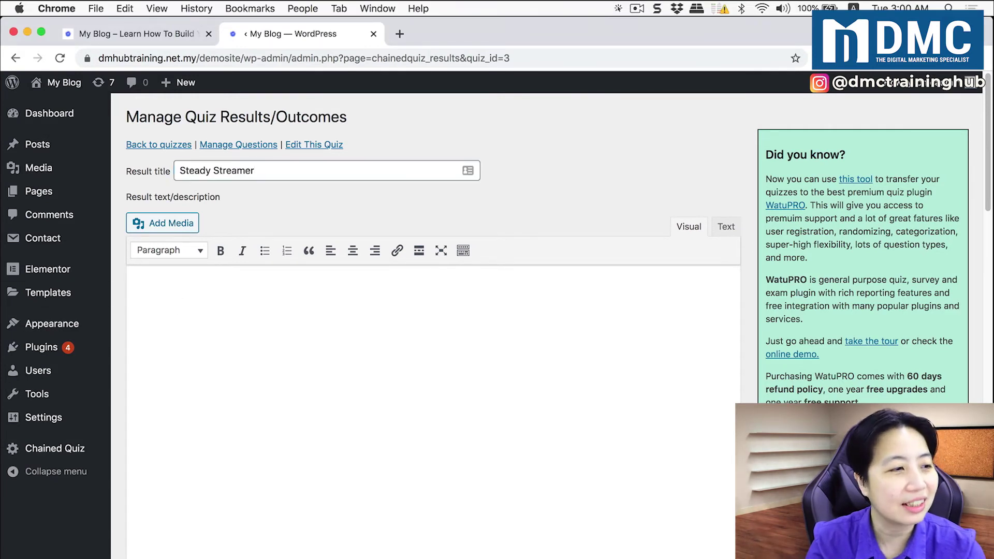
key(super+Tab)
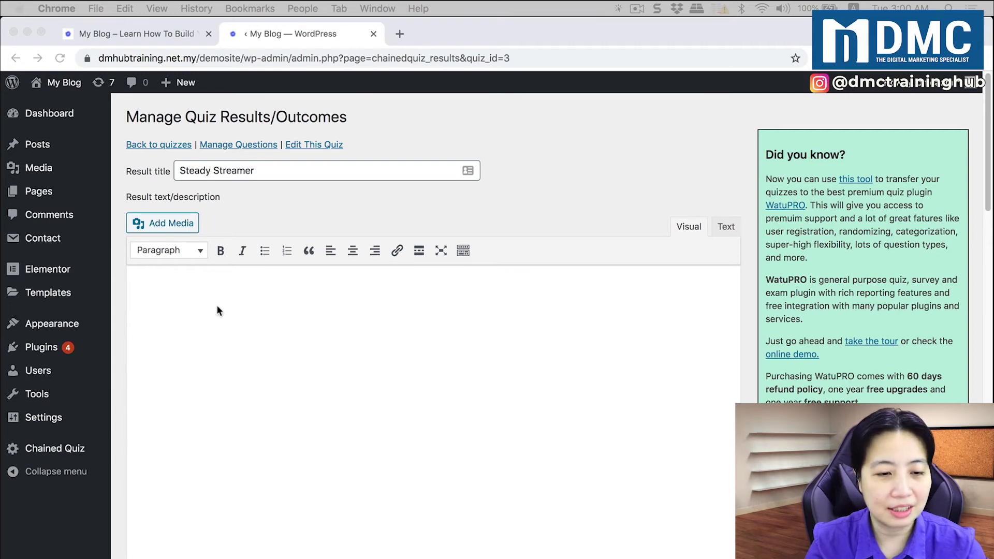
key(super+Tab)
text(Looks like everything is working out fine for you! If you know anyone who also want to start their own live stream, let them try this quiz!)
scroll(336, 374, down, 1)
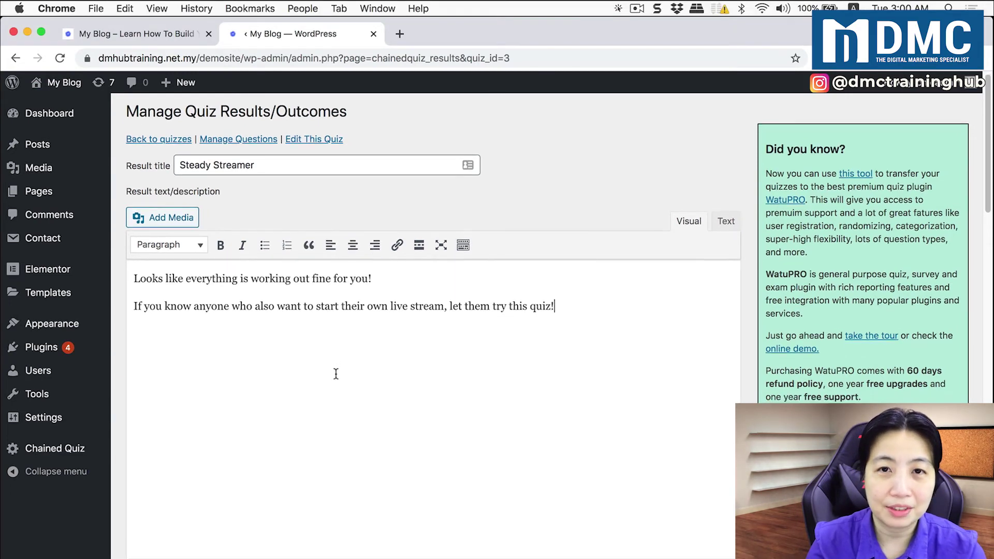
scroll(336, 374, down, 5)
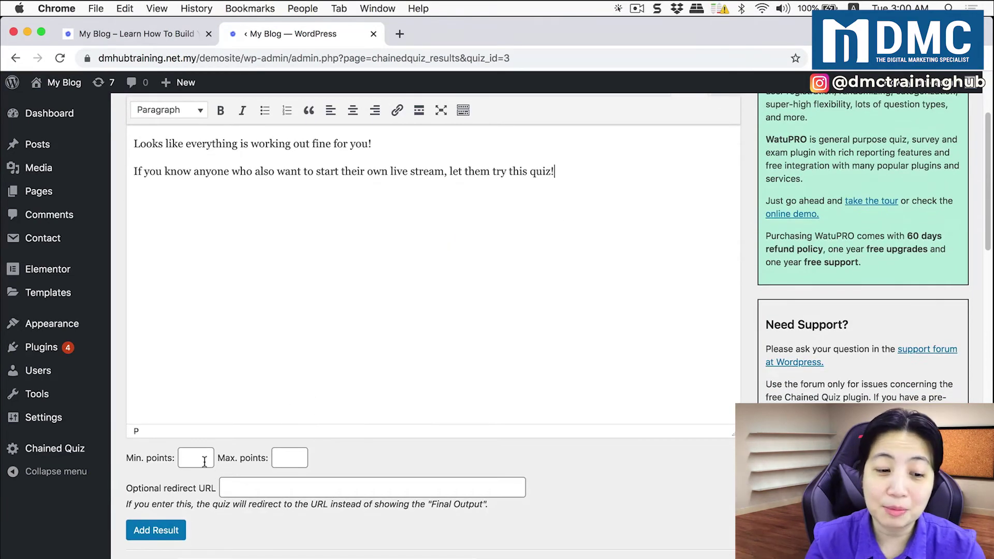
Set Min. and Max. points to 3 and add the Steady Streamer result
text(3)
click(308, 457)
text(3)
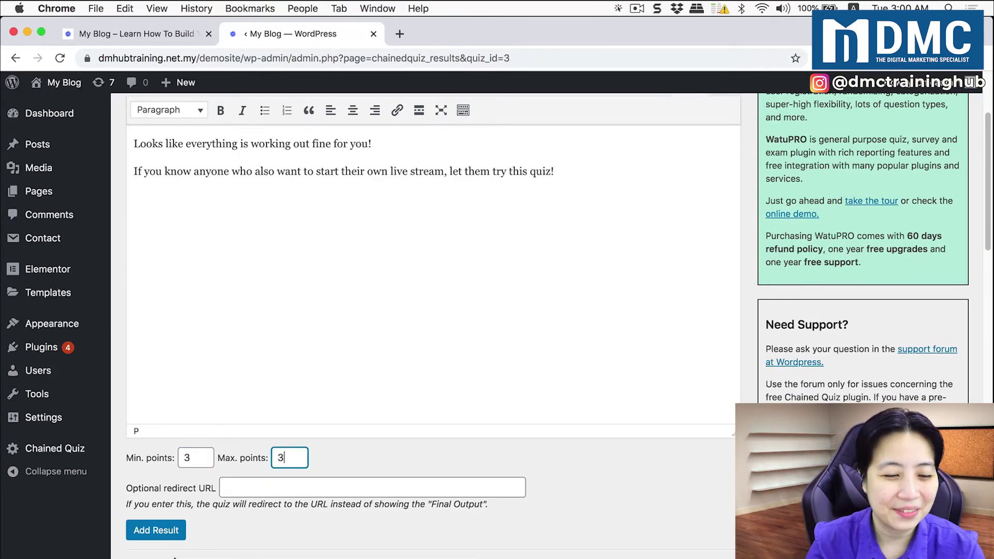
click(173, 532)
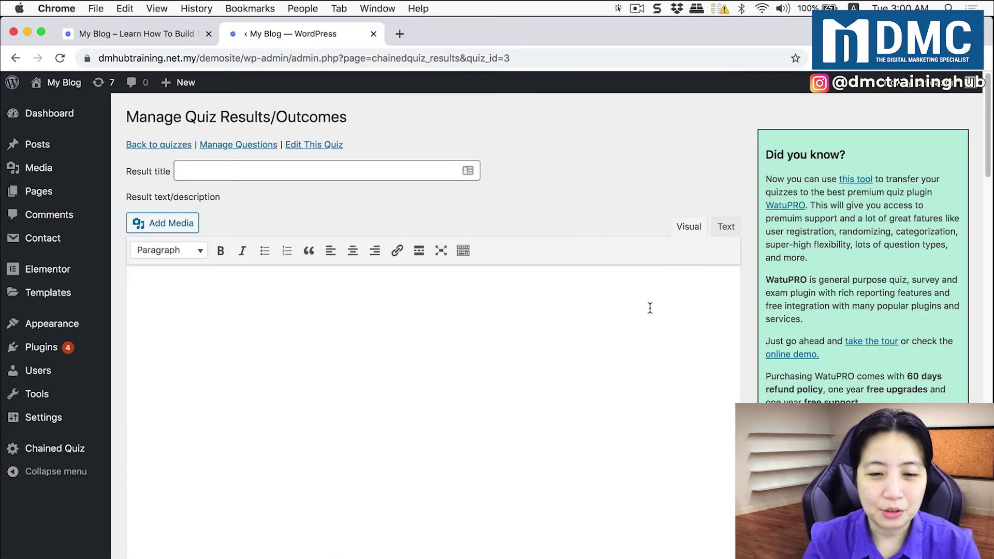
scroll(651, 309, down, 10)
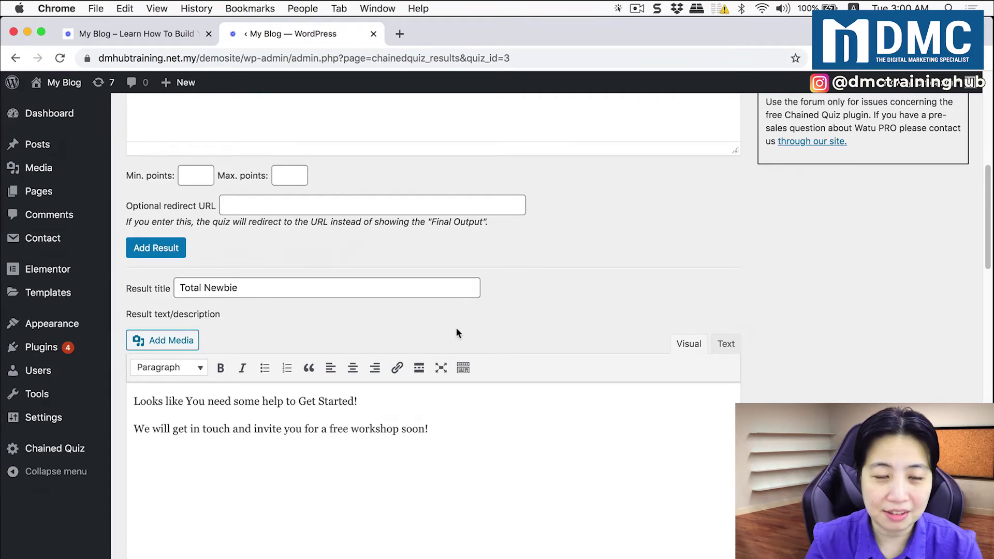
scroll(458, 321, up, 10)
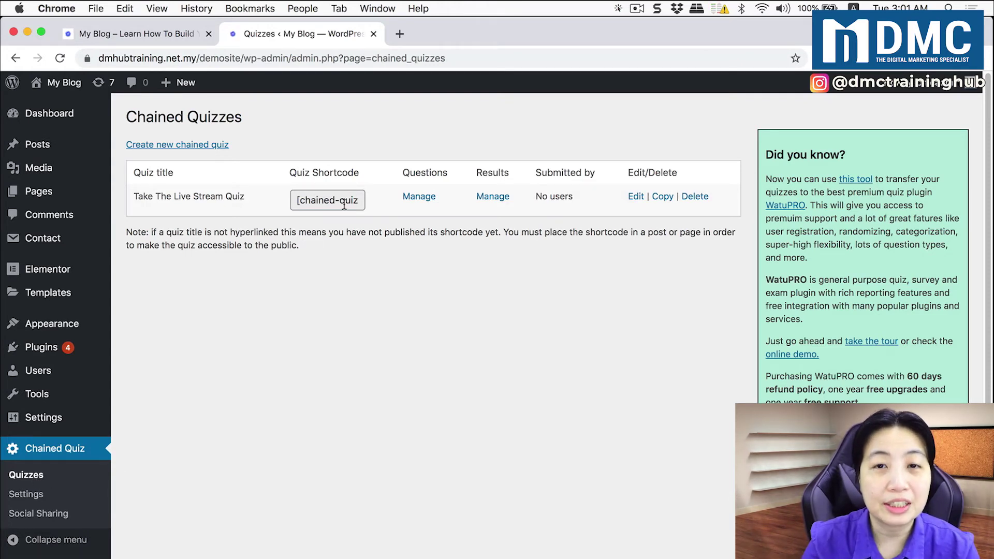
Copy the Take The Live Stream Quiz shortcode from the quizzes list
key(super+Tab)
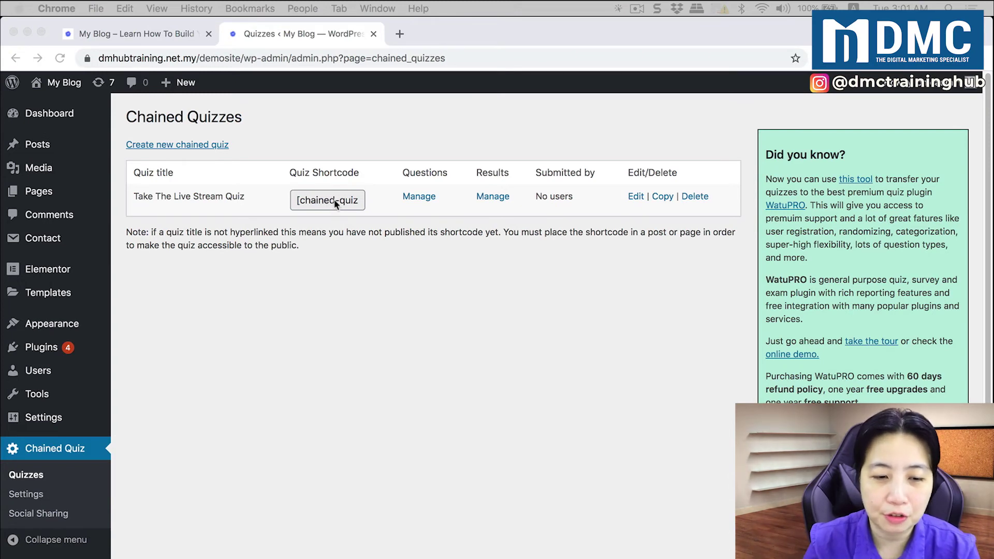
click(335, 204)
click(329, 202)
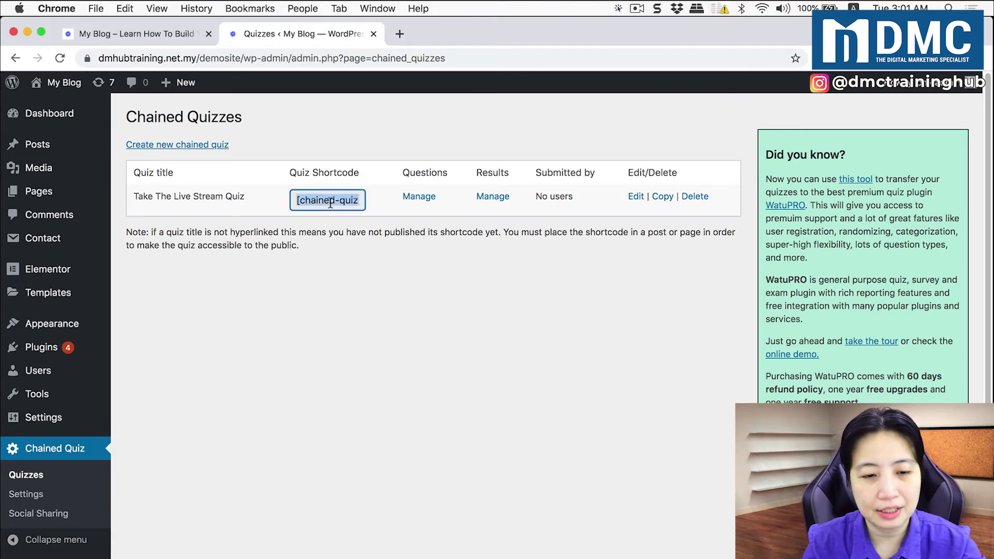
key(super+space)
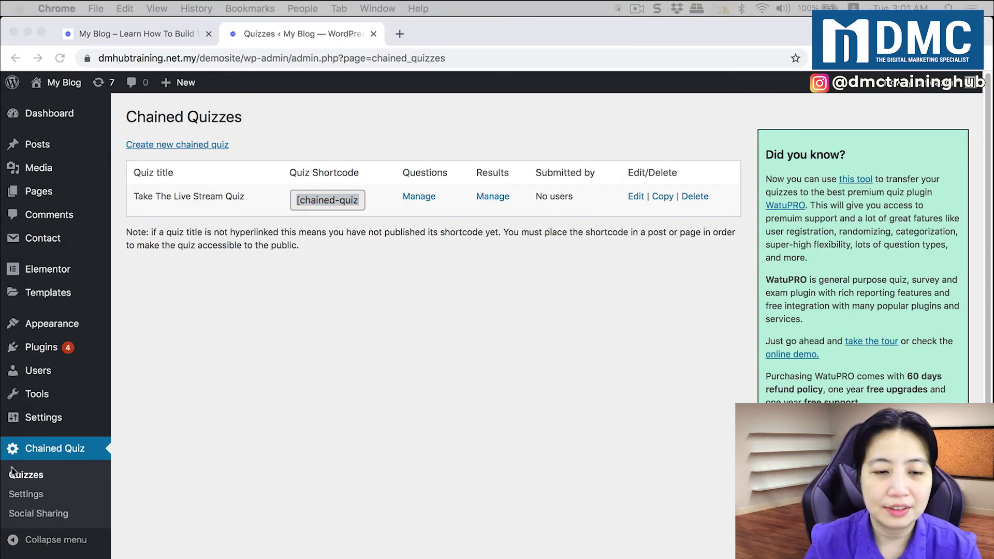
key(Escape)
click(243, 331)
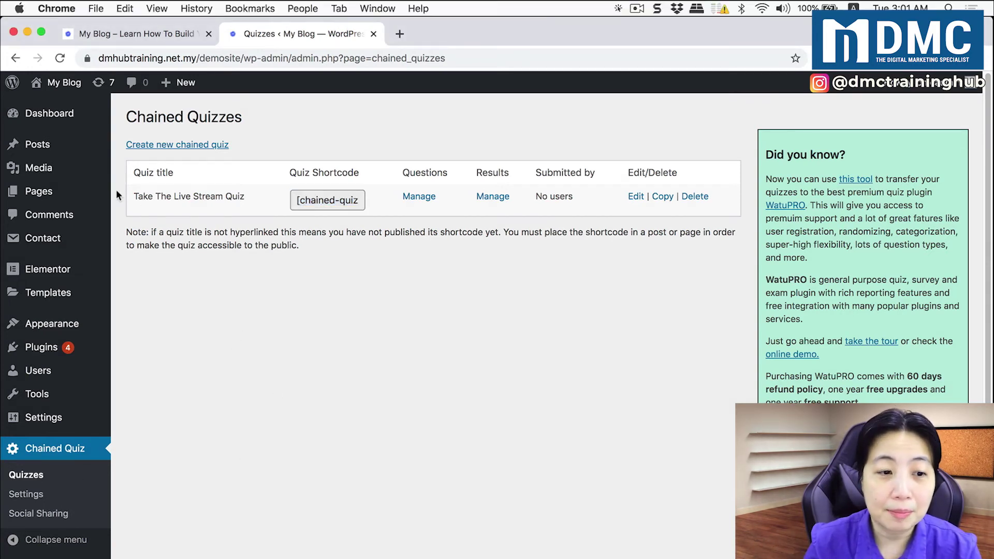
mouse_move(42, 148)
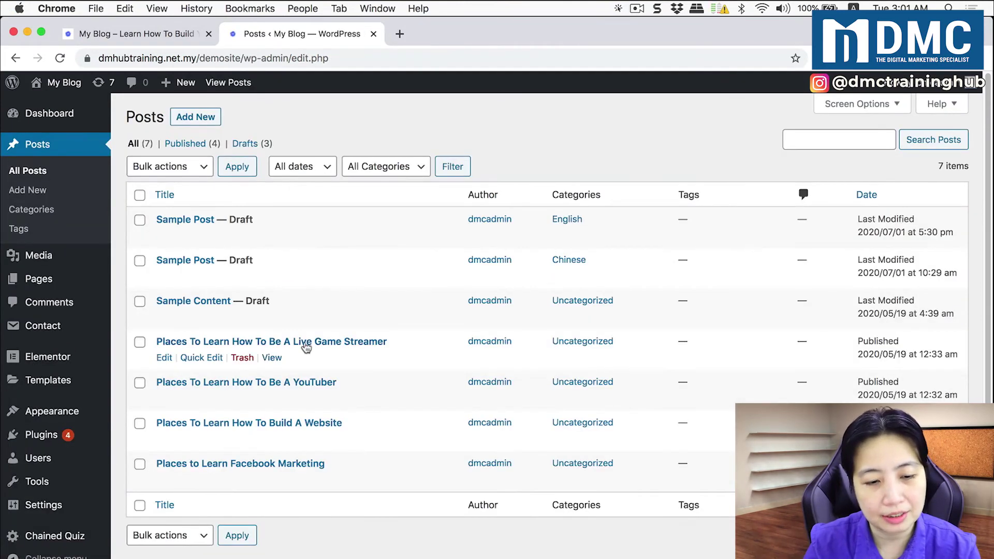
Add a 'Take The Live Stream Quiz' Heading 2 at the end of the Live Game Streamer post
click(164, 357)
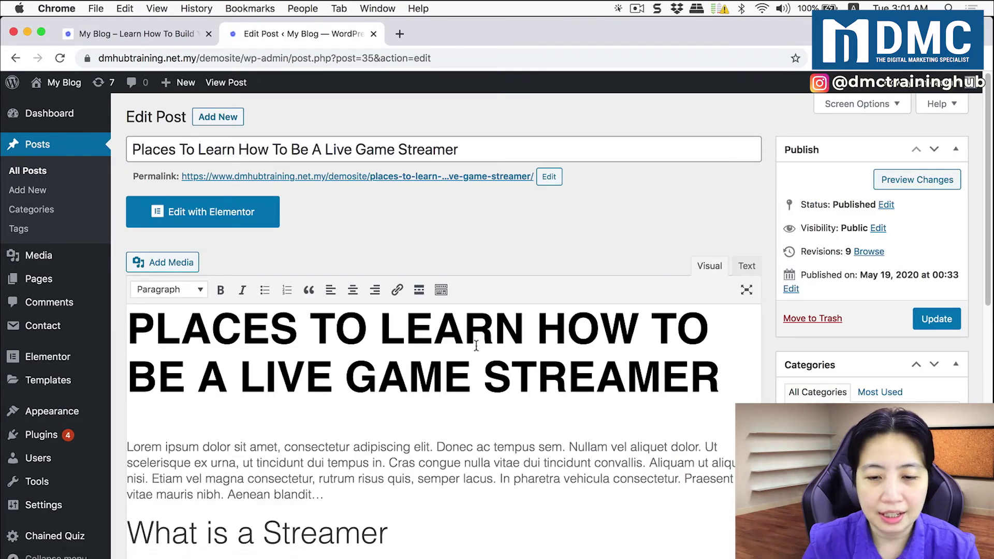
scroll(644, 381, down, 10)
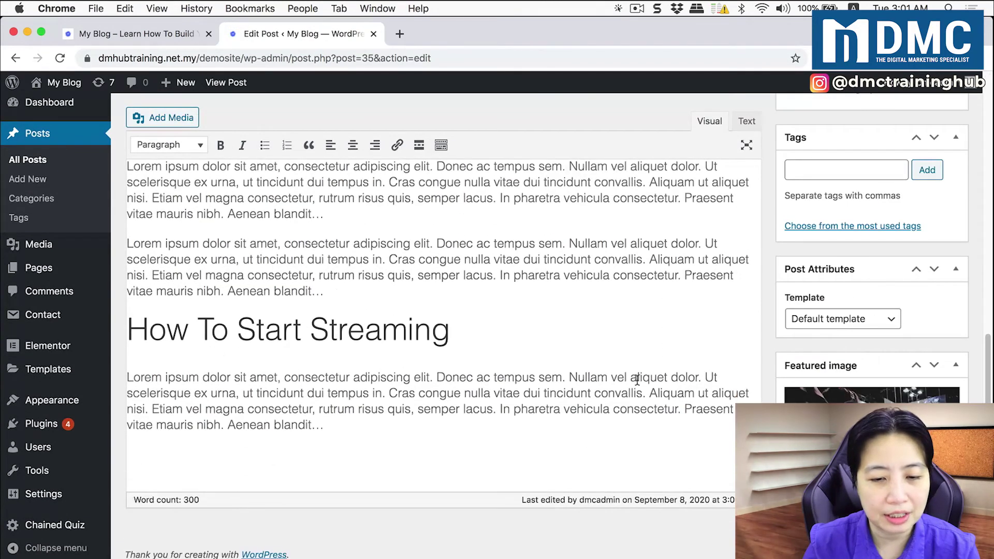
click(364, 459)
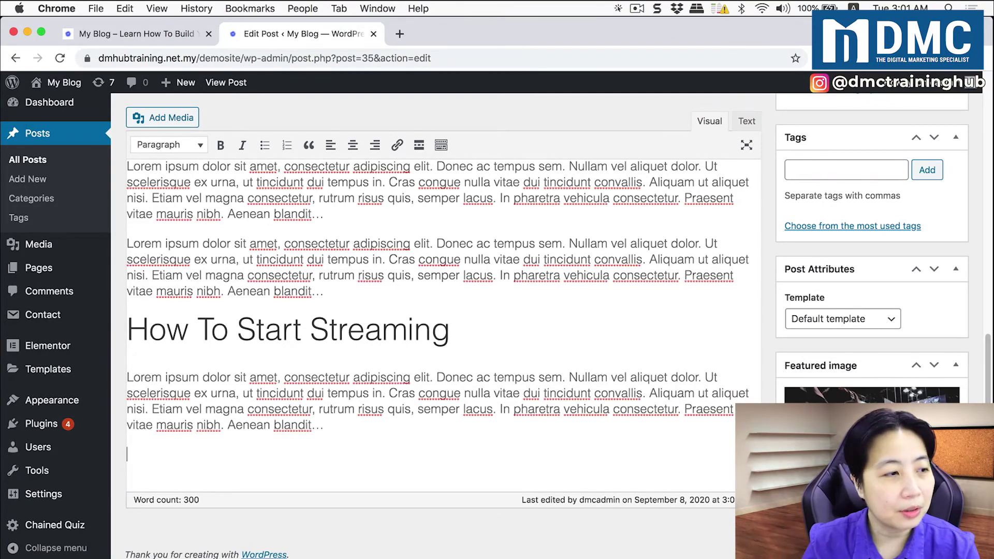
key(super+Tab)
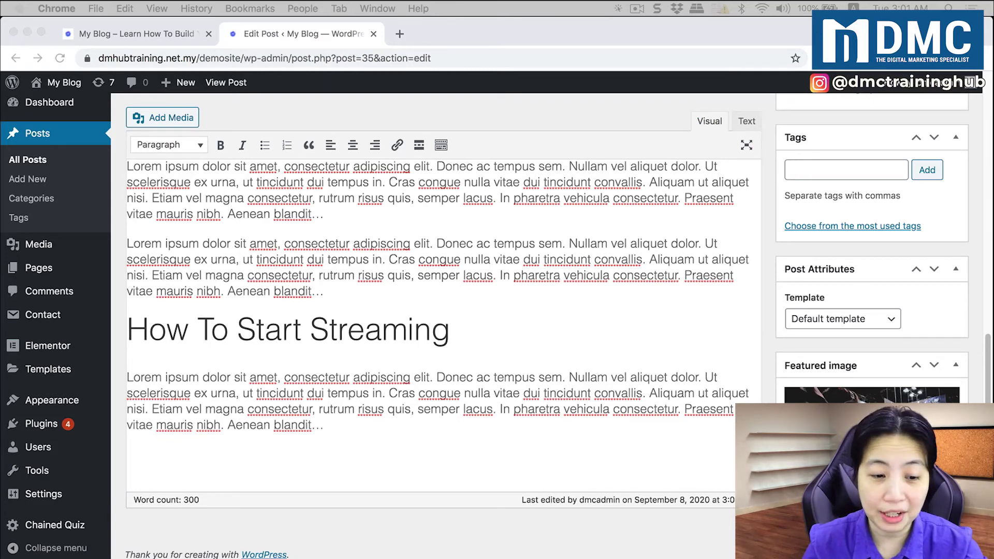
click(262, 459)
text(Take The Live Stream Quiz)
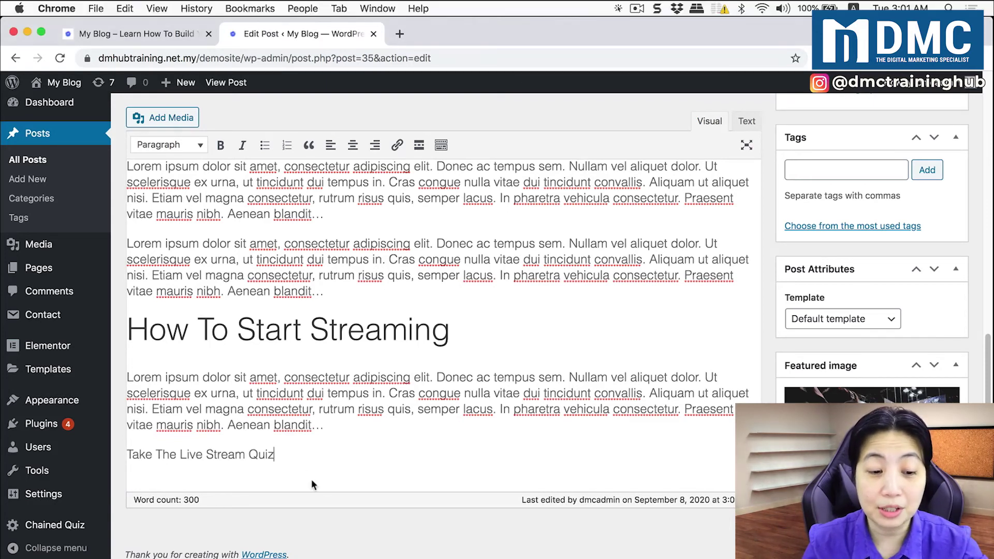
drag(279, 454, 107, 453)
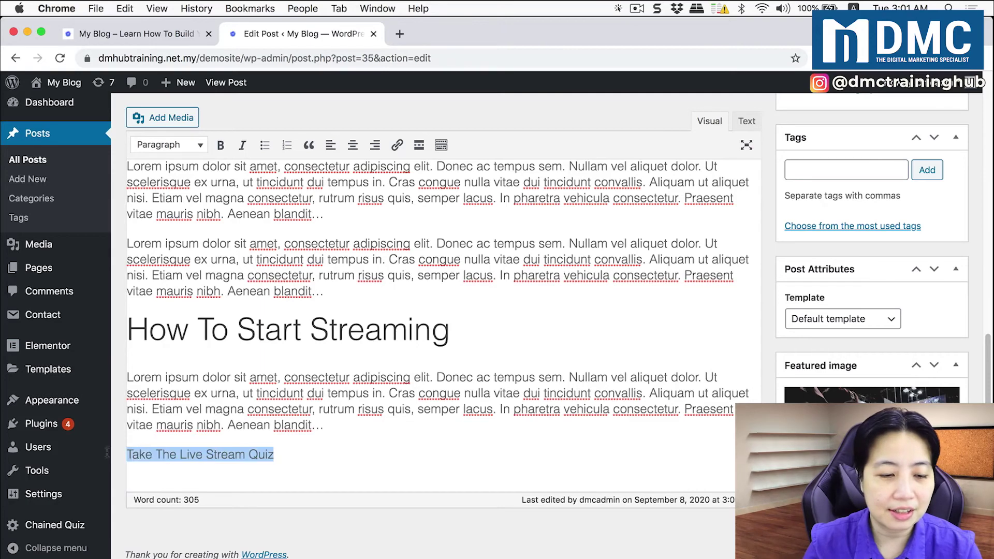
click(187, 149)
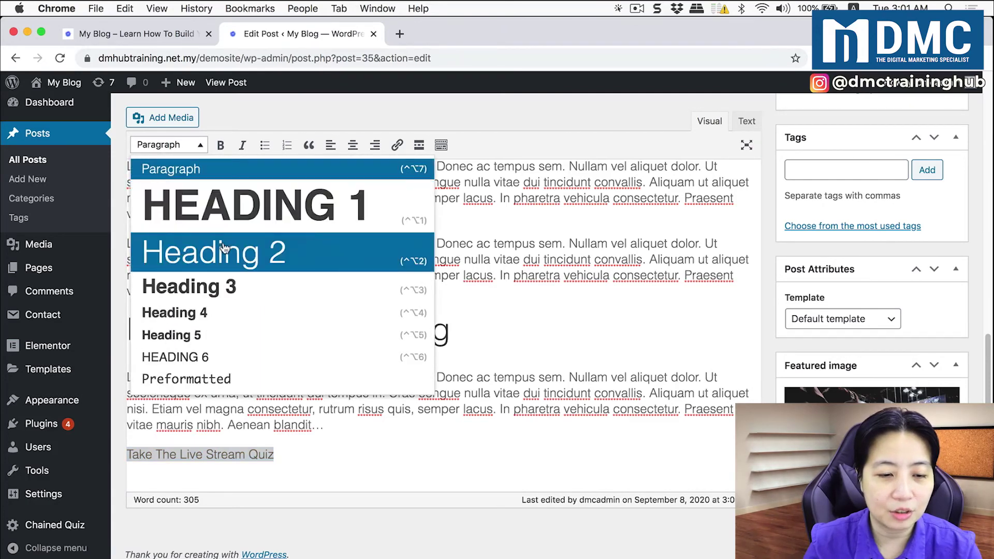
click(223, 248)
Paste the [chained-quiz 3] shortcode below the heading and update the post
click(522, 484)
key(Return)
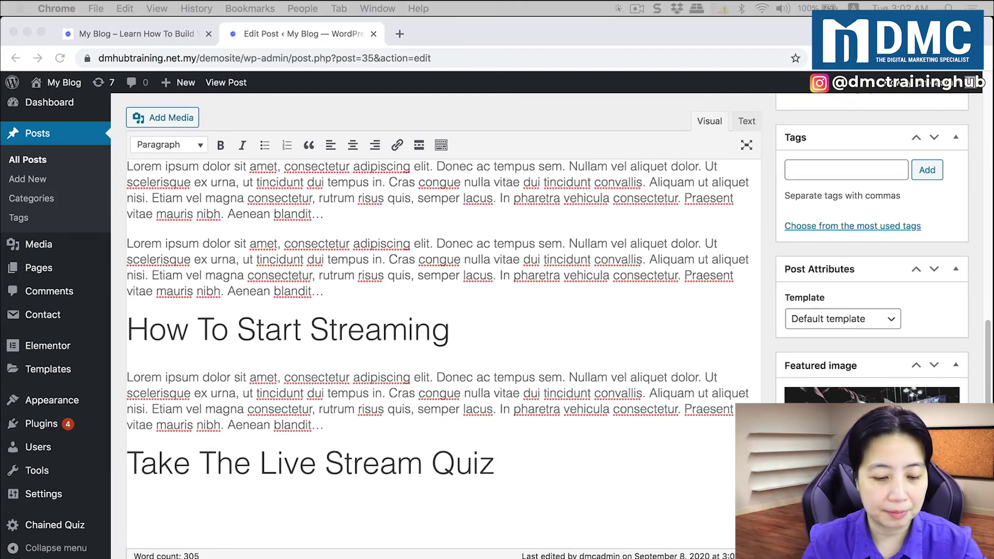
click(213, 545)
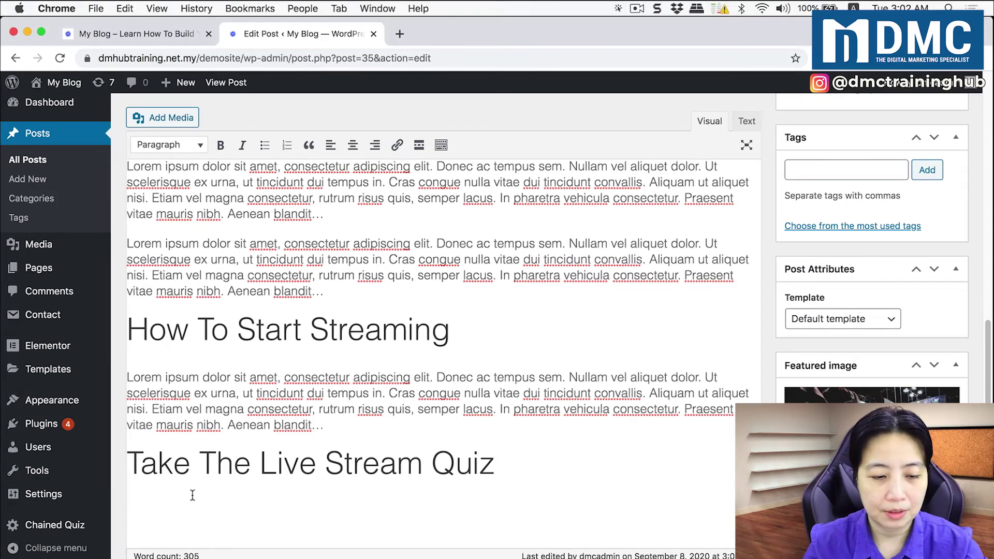
text([chained-quiz 3])
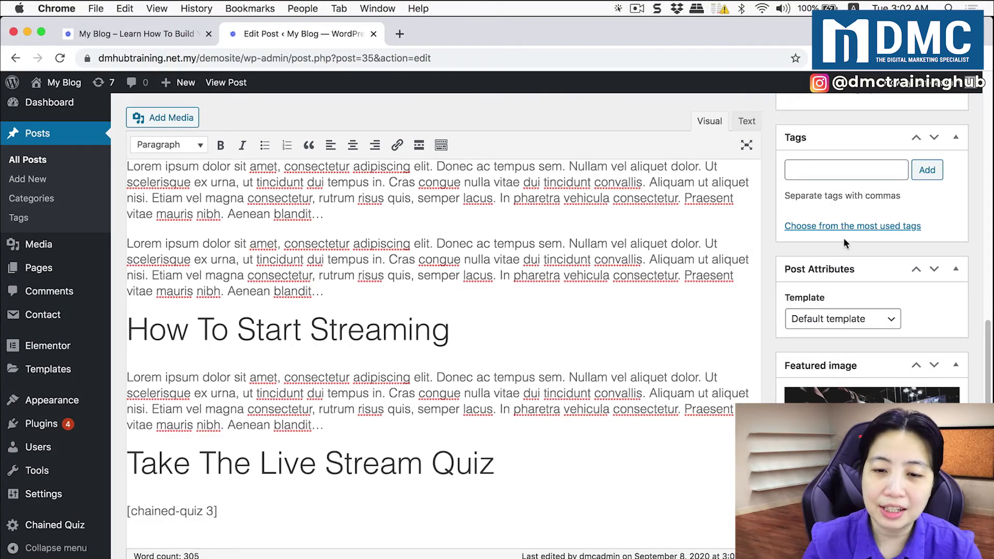
scroll(843, 237, up, 5)
scroll(844, 238, up, 3)
click(950, 293)
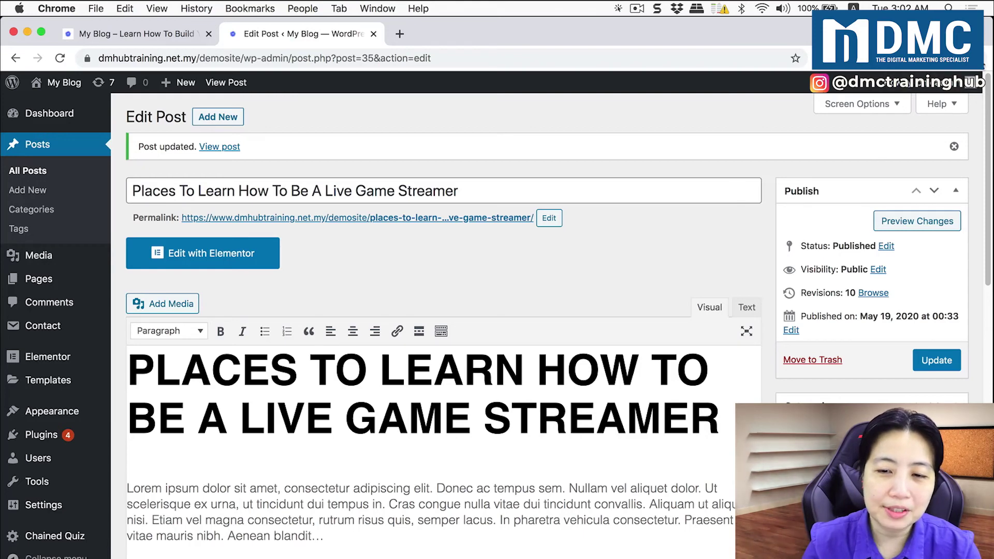
Open a new Chrome incognito window beside the WordPress admin
click(975, 58)
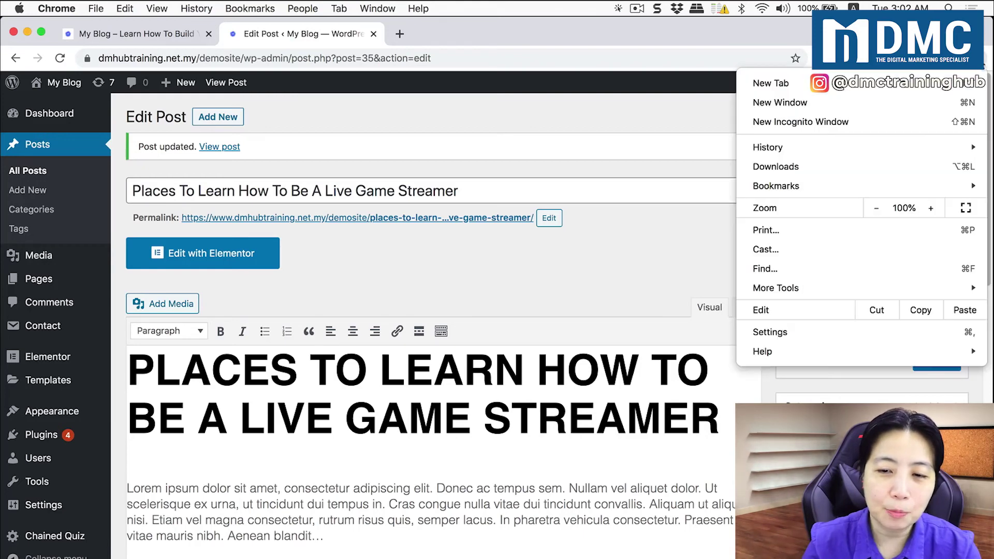
click(889, 121)
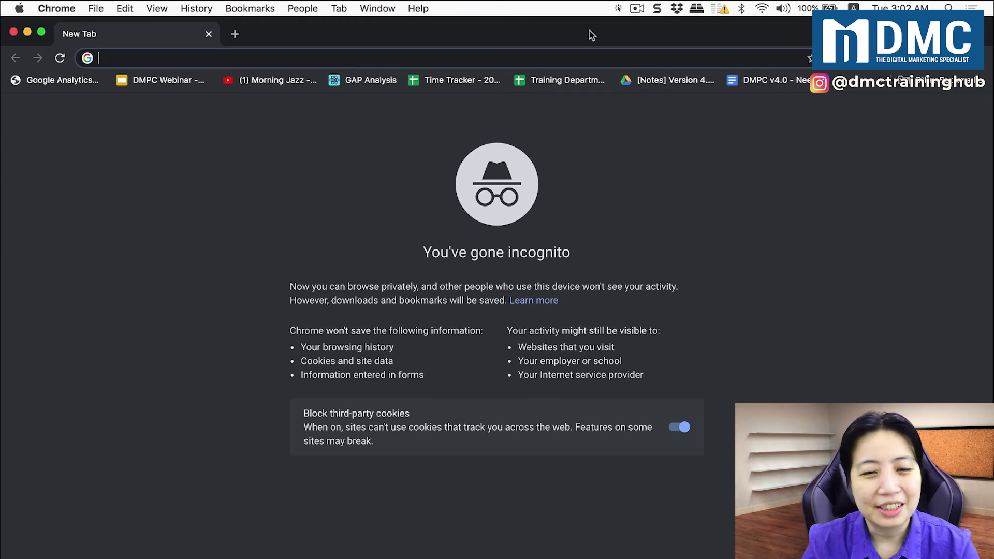
drag(592, 35, 584, 118)
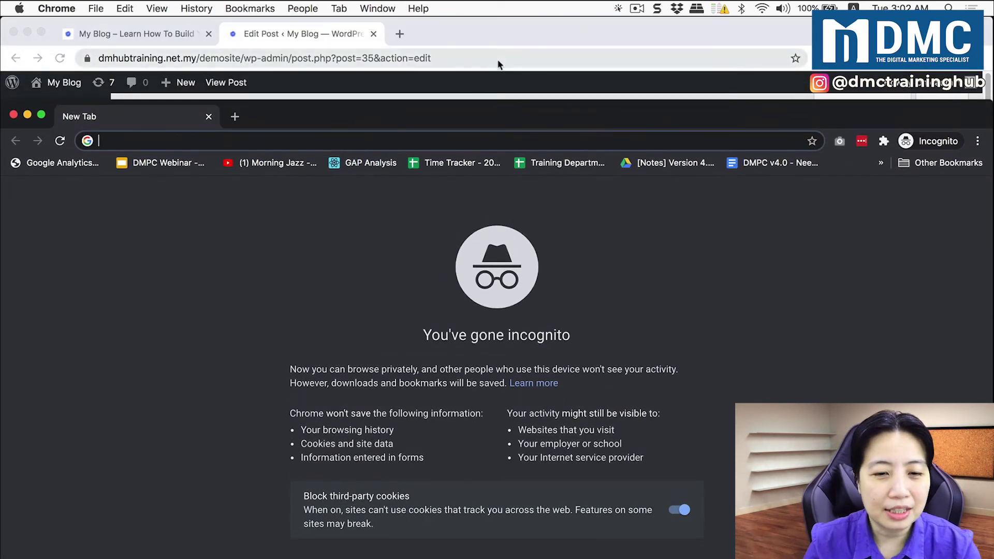
click(515, 26)
Copy the post's permalink and load it in the incognito window
right_click(489, 222)
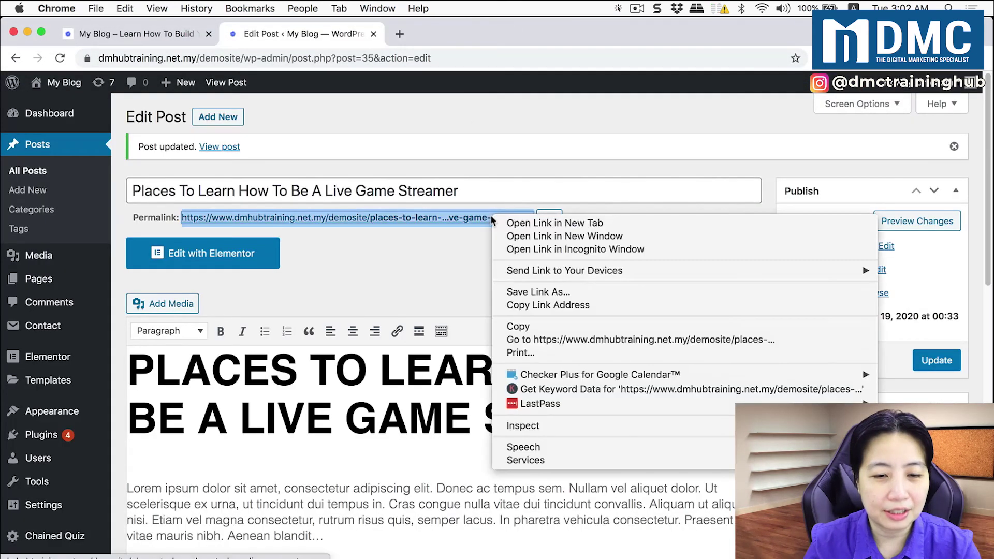
click(528, 306)
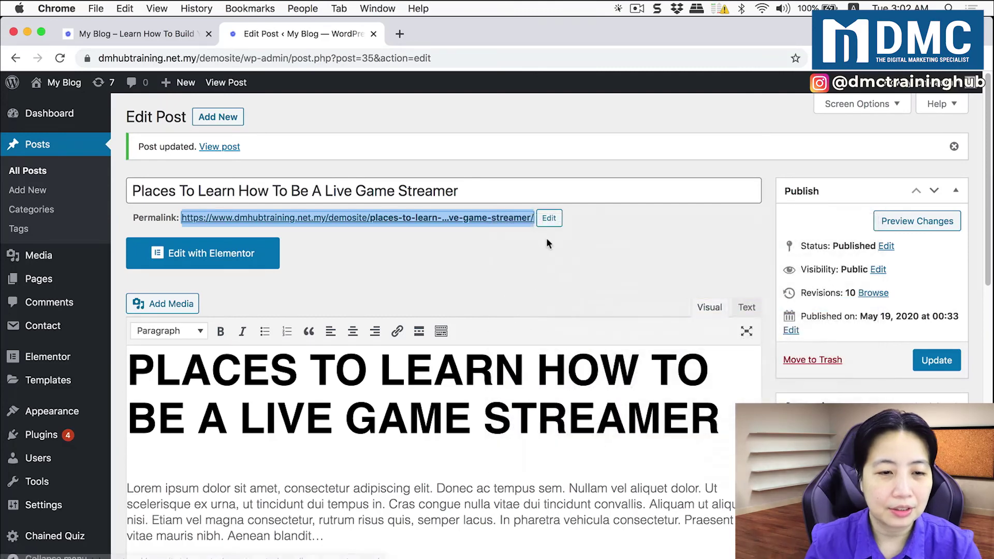
key(ctrl+Up)
click(400, 195)
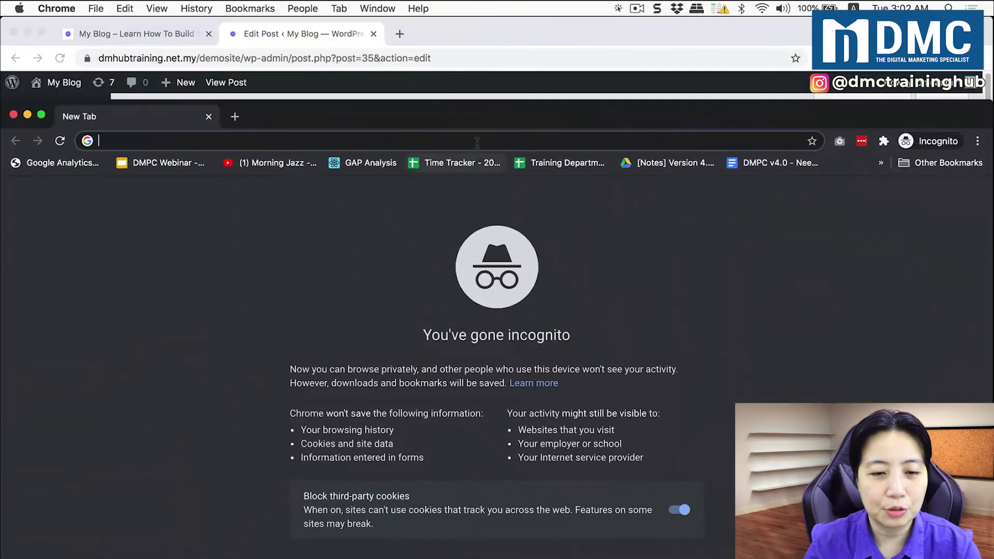
drag(490, 117, 486, 38)
click(449, 59)
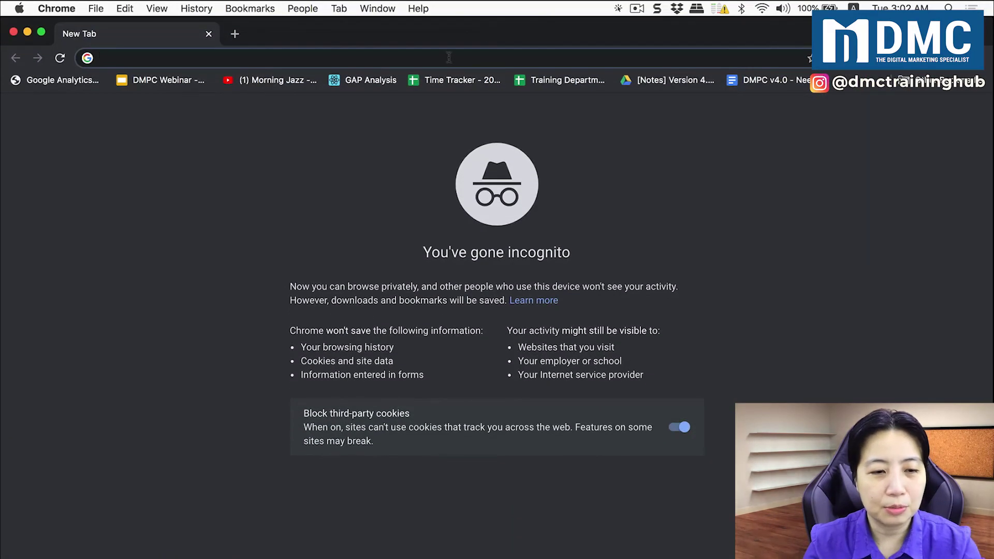
key(super+v)
key(Return)
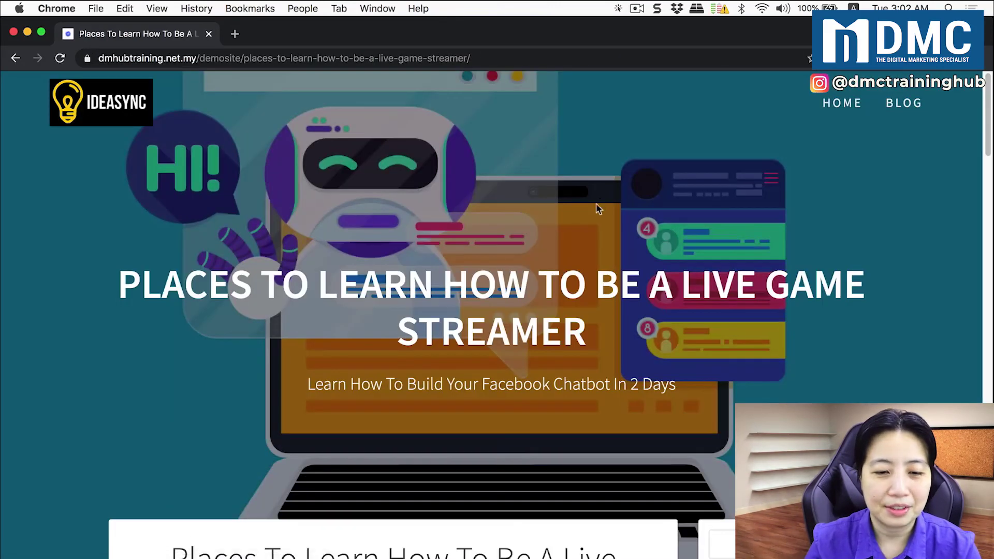
Scroll down to the quiz and enter a test email address
scroll(568, 258, down, 3)
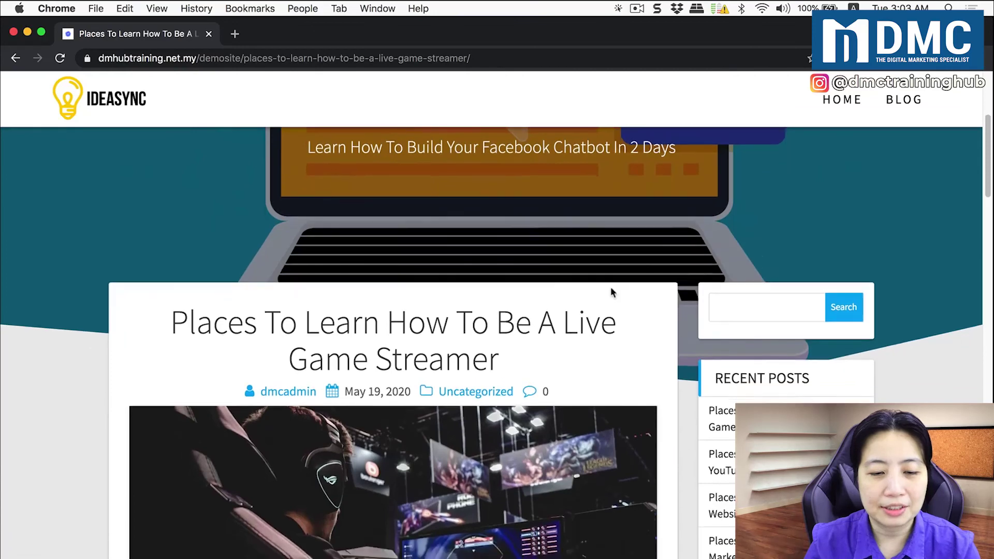
scroll(613, 291, down, 15)
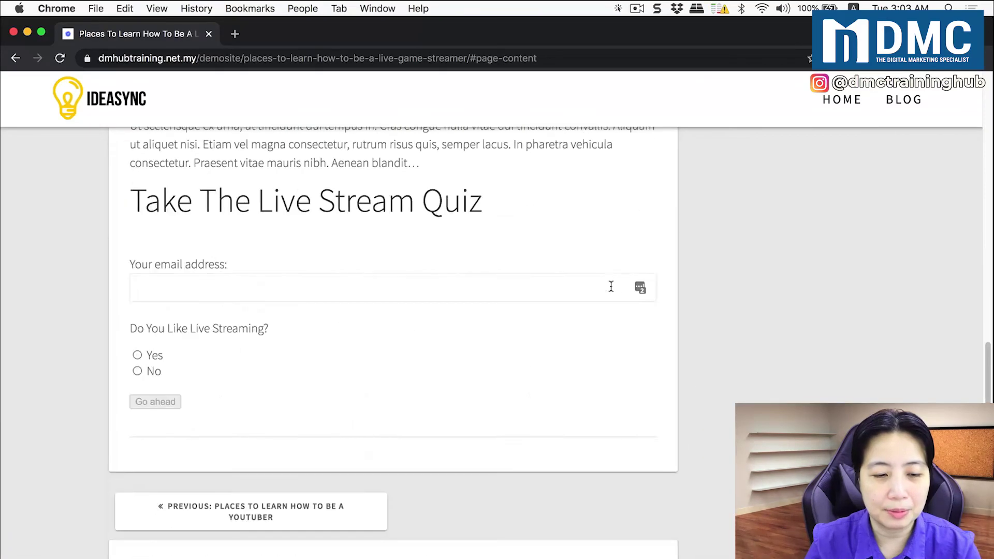
click(473, 287)
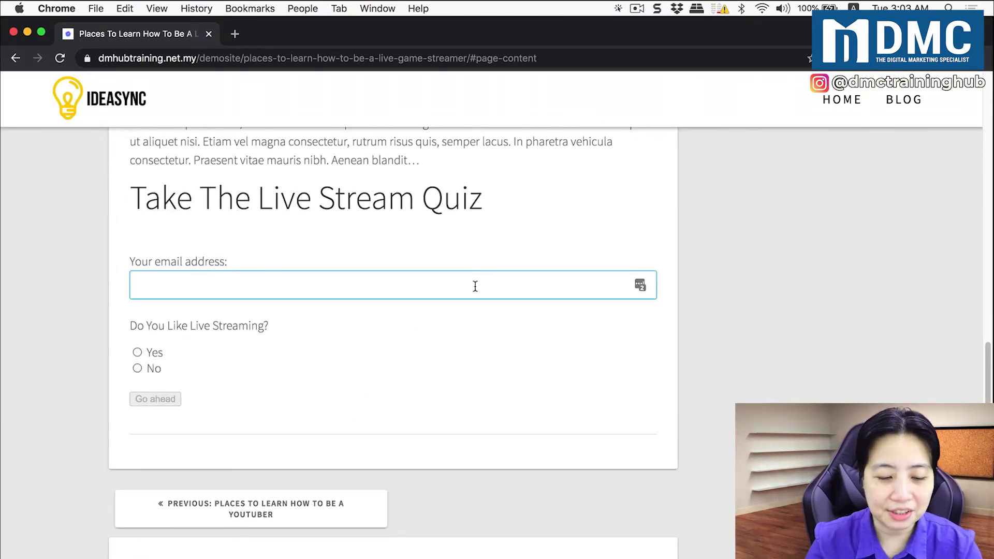
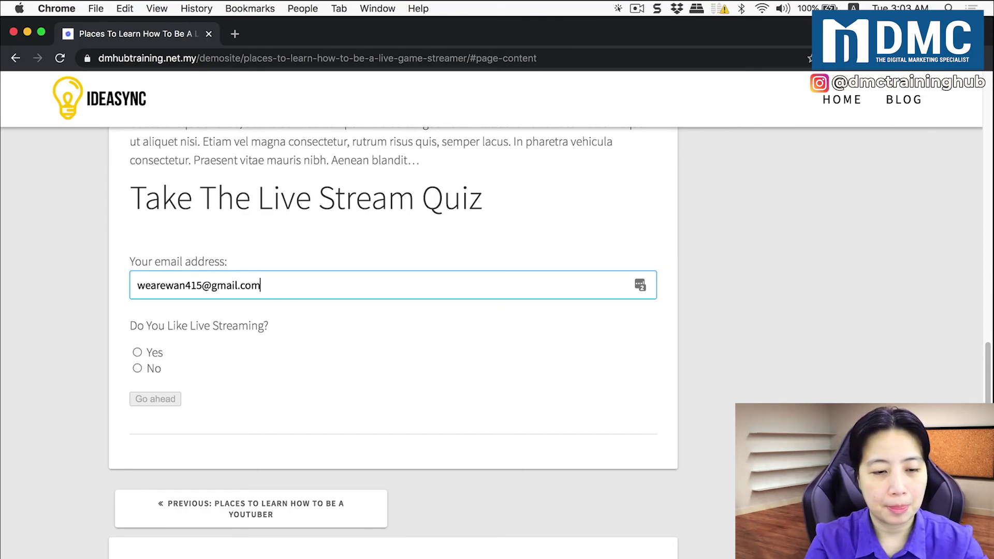
Answer Yes, Sell Something and Skin Care, then review the Steady Streamer result
click(137, 352)
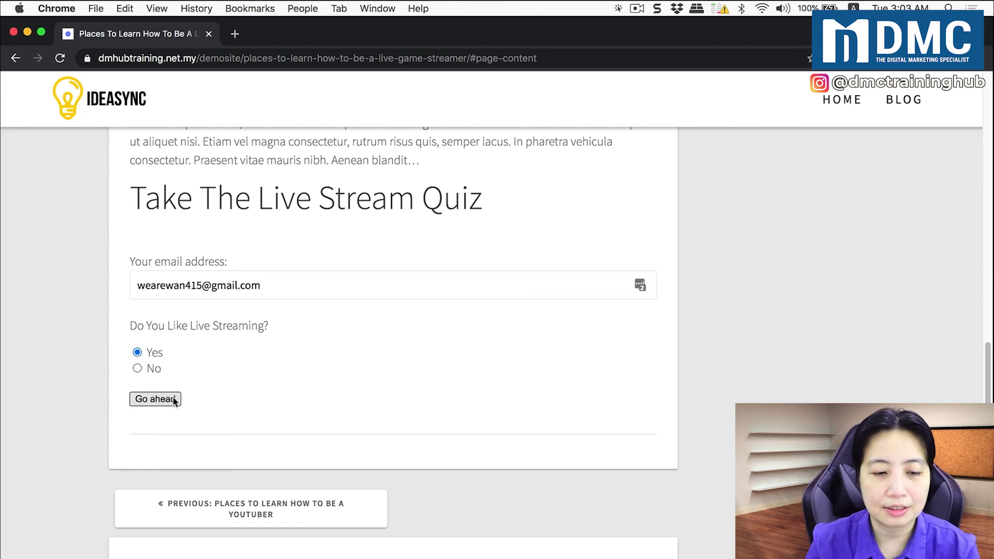
click(168, 399)
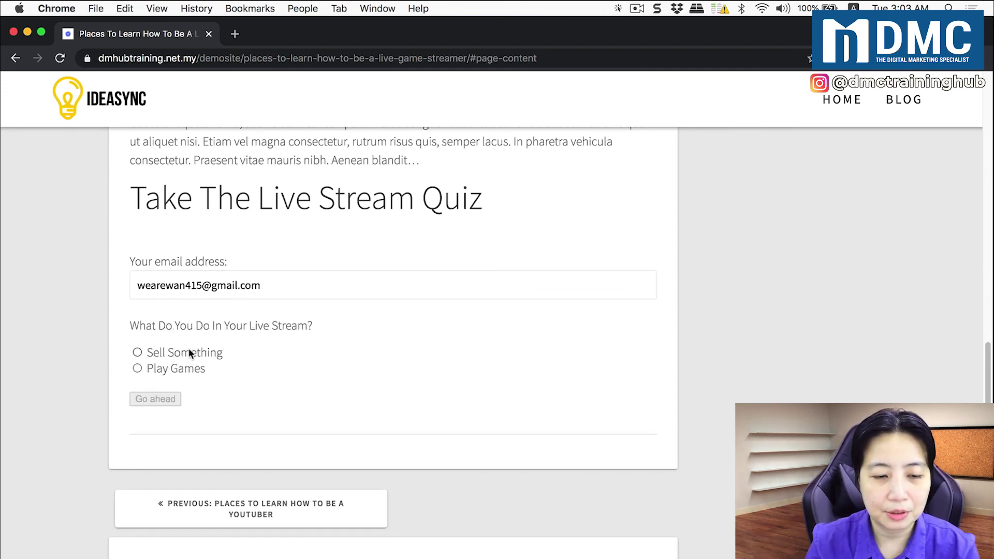
click(189, 352)
click(177, 401)
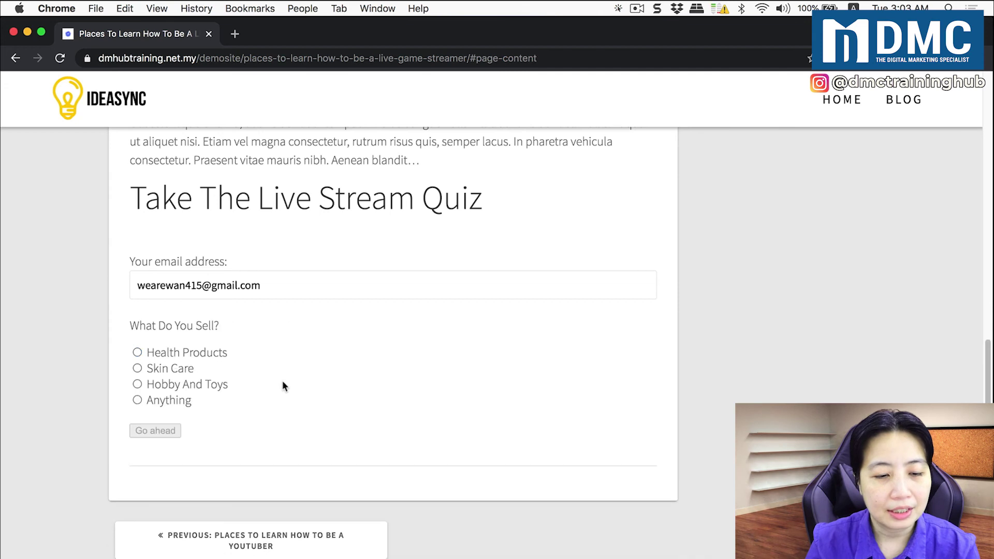
click(184, 370)
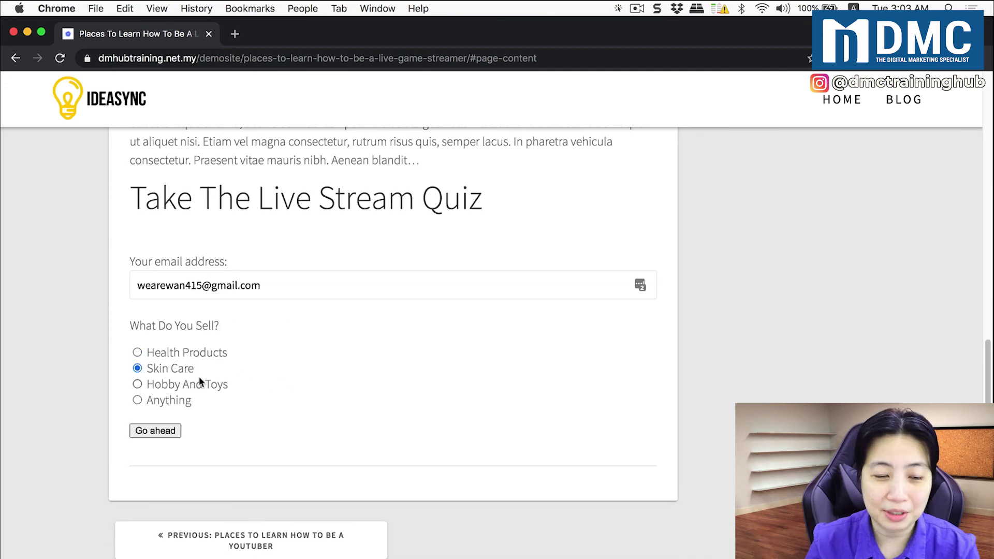
click(168, 435)
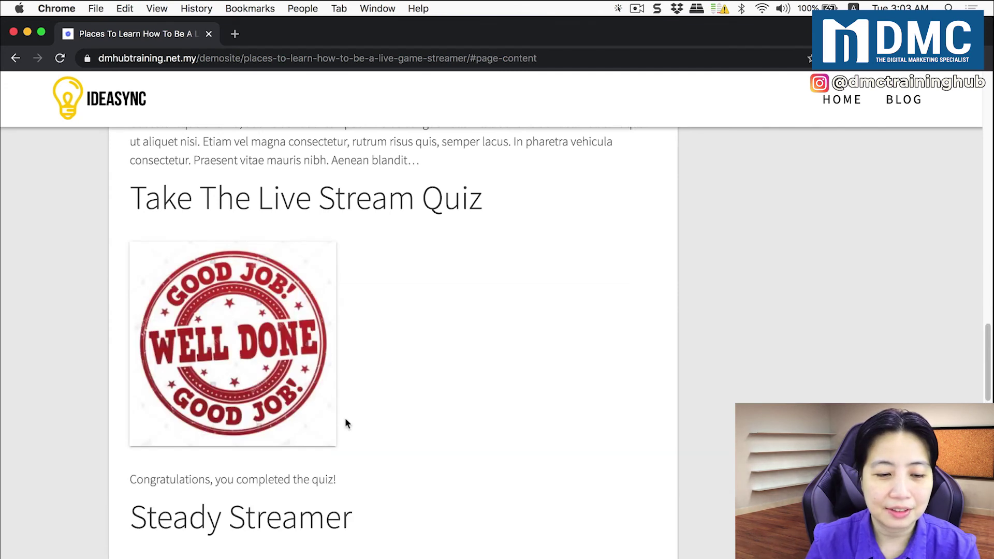
scroll(472, 394, down, 1)
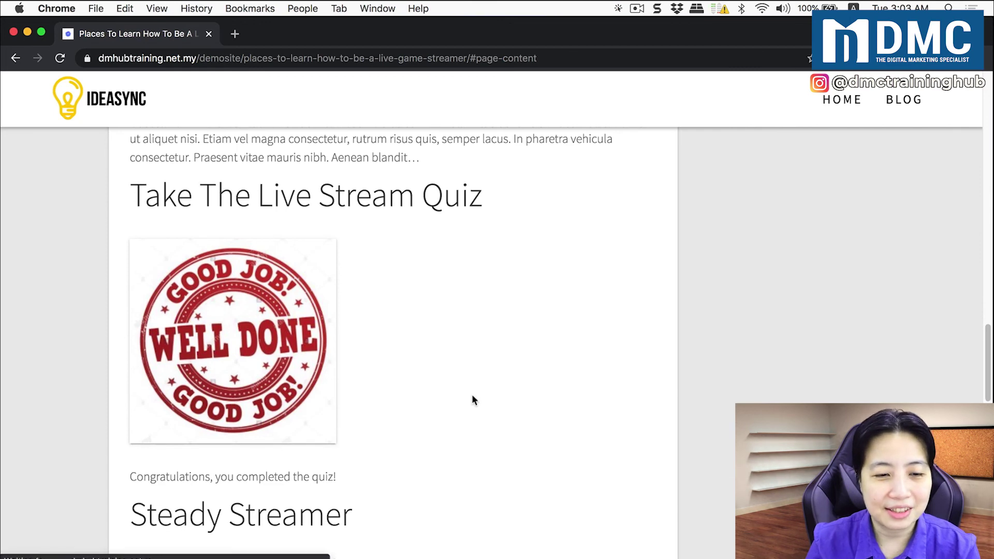
scroll(473, 400, down, 4)
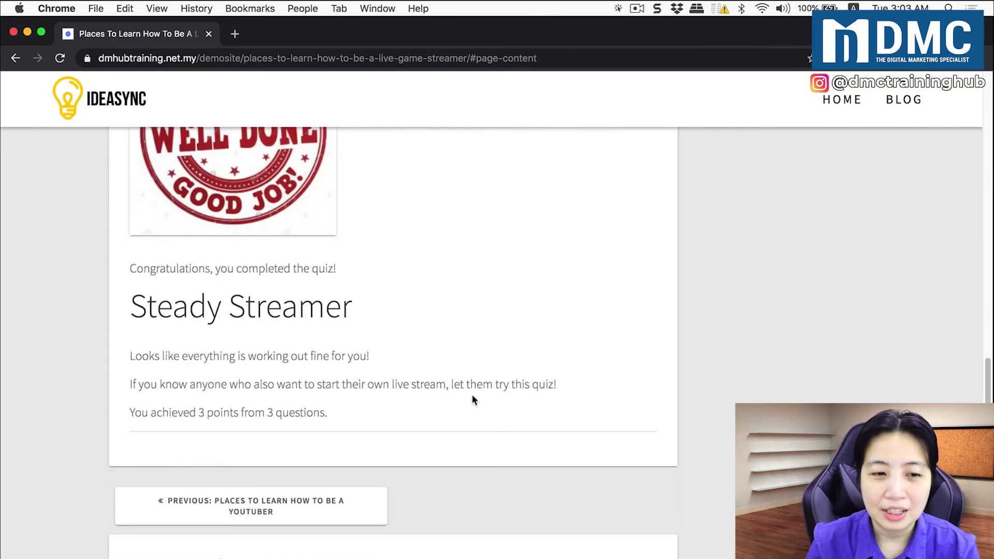
scroll(472, 400, up, 4)
scroll(470, 391, up, 1)
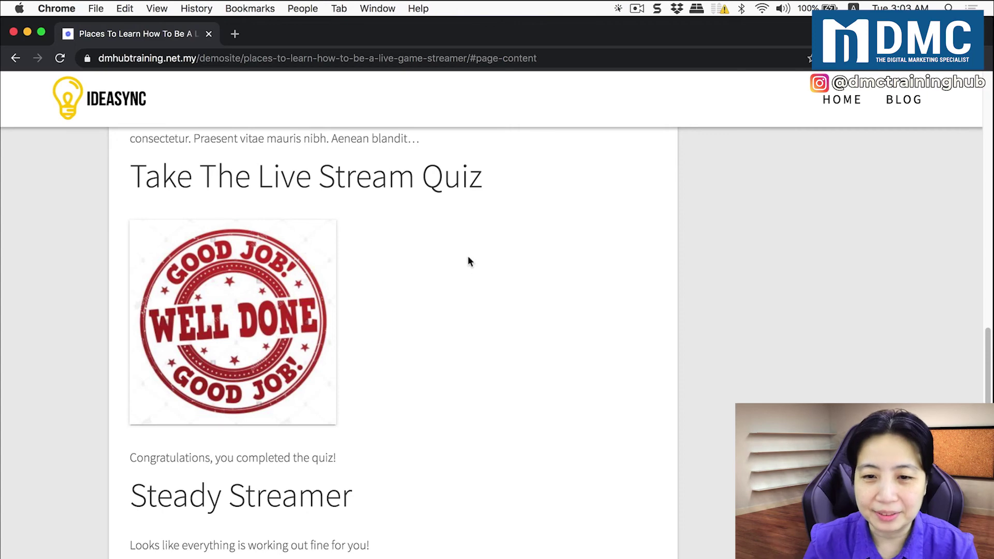
Close the incognito window and return to the Chained Quiz quizzes list
click(13, 32)
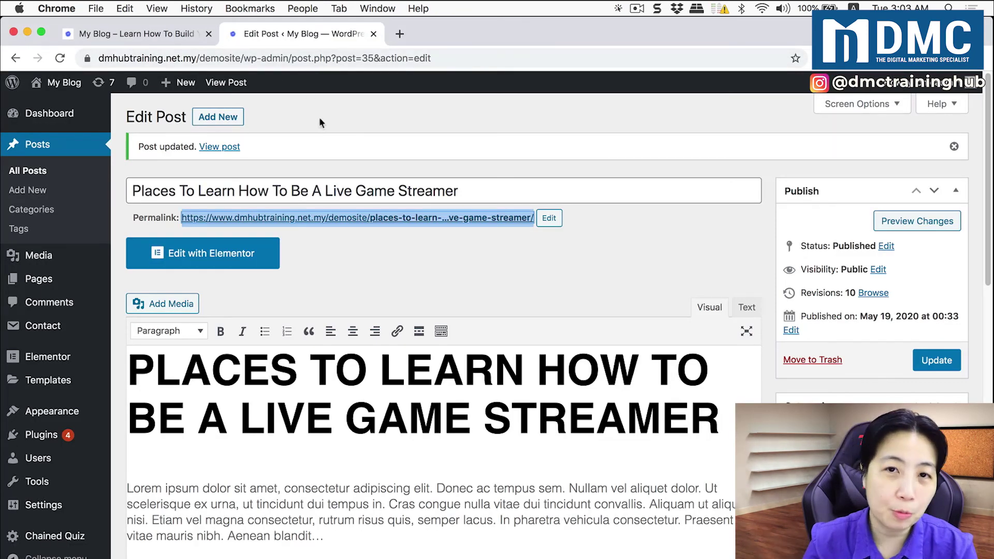
click(73, 539)
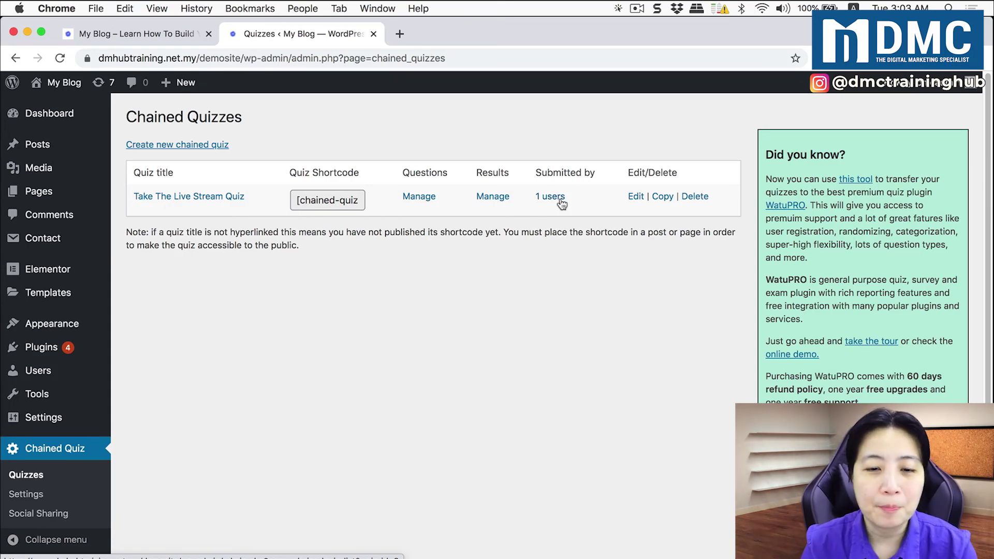
Open the quiz's 1 submission and expand record 20's answers: Yes, Sell Something, Skin Care
click(561, 199)
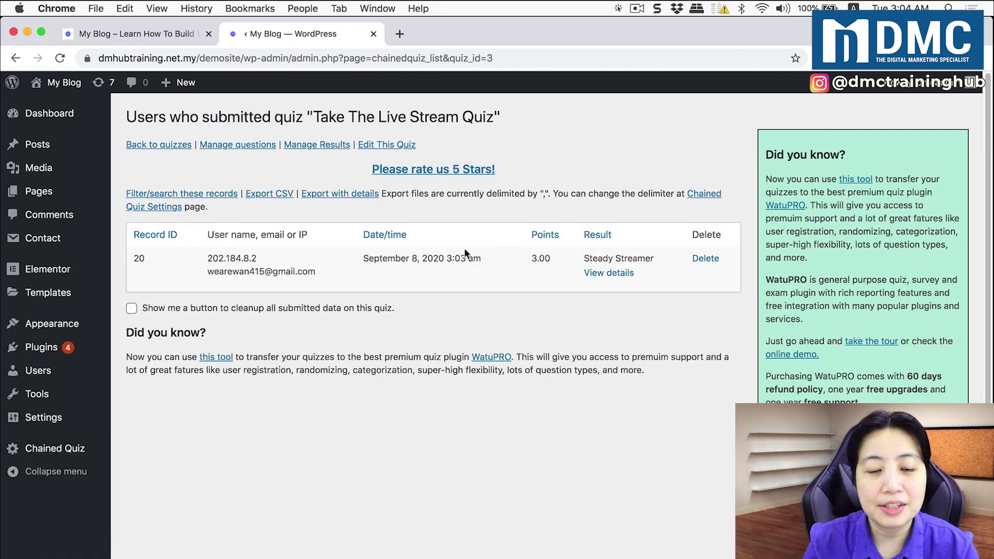
drag(208, 272, 317, 279)
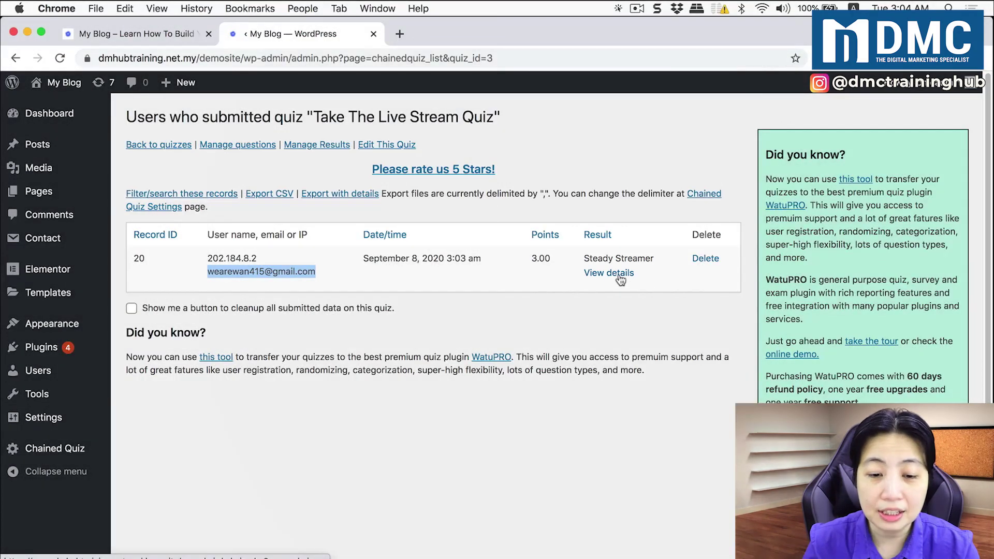
click(621, 279)
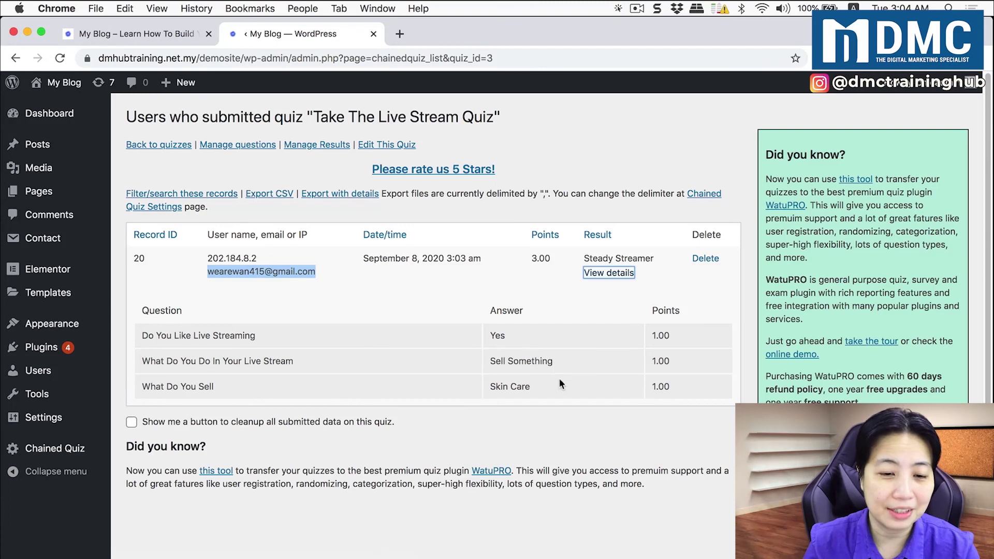
click(556, 298)
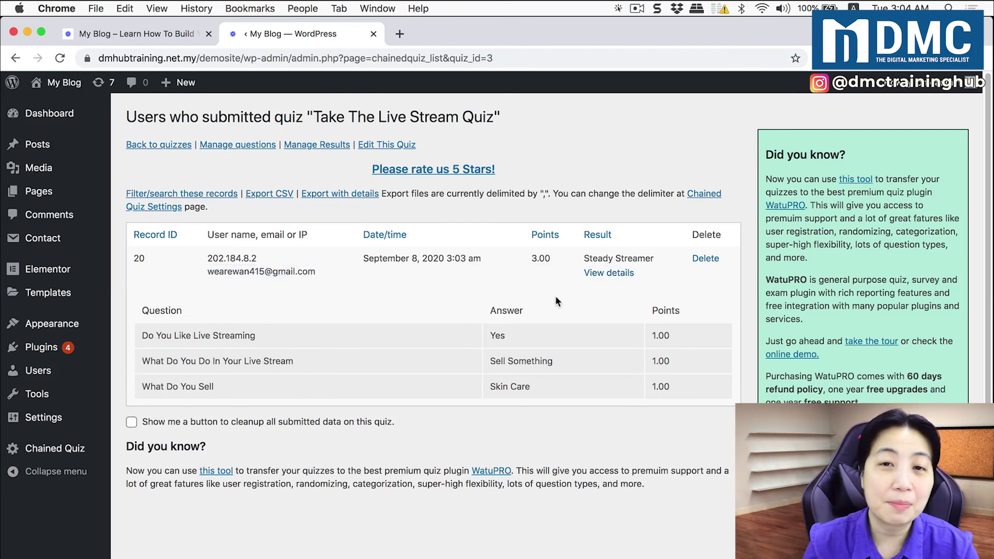